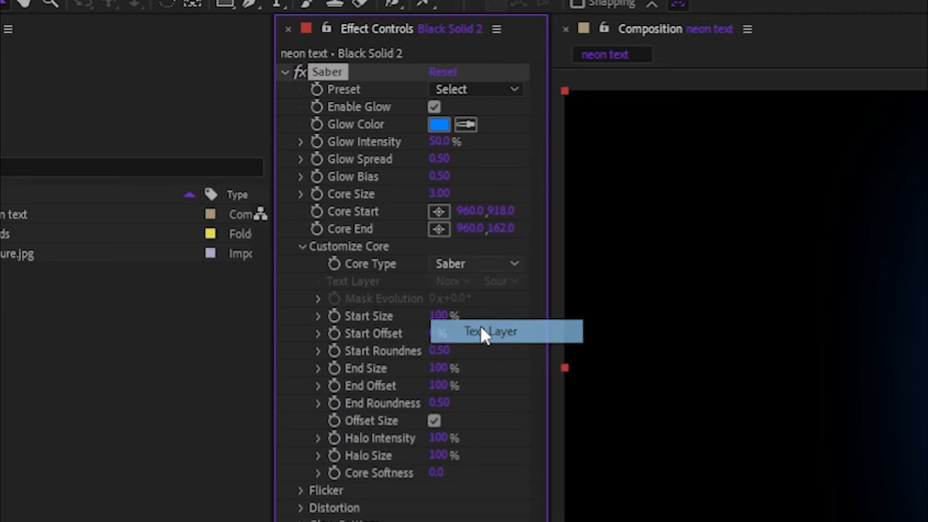
Step: Set Saber's text layer to the "want this" layer and lower the Glow Intensity to 9%
click(450, 283)
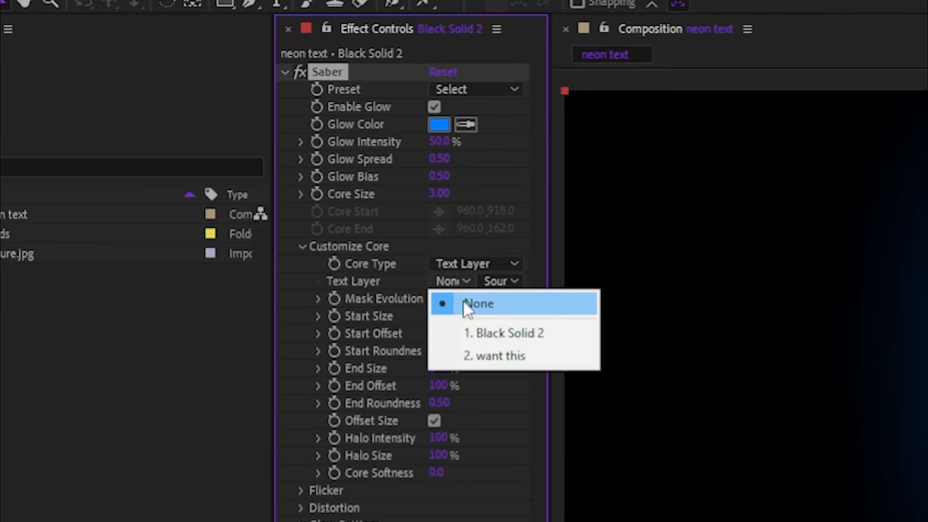
click(498, 355)
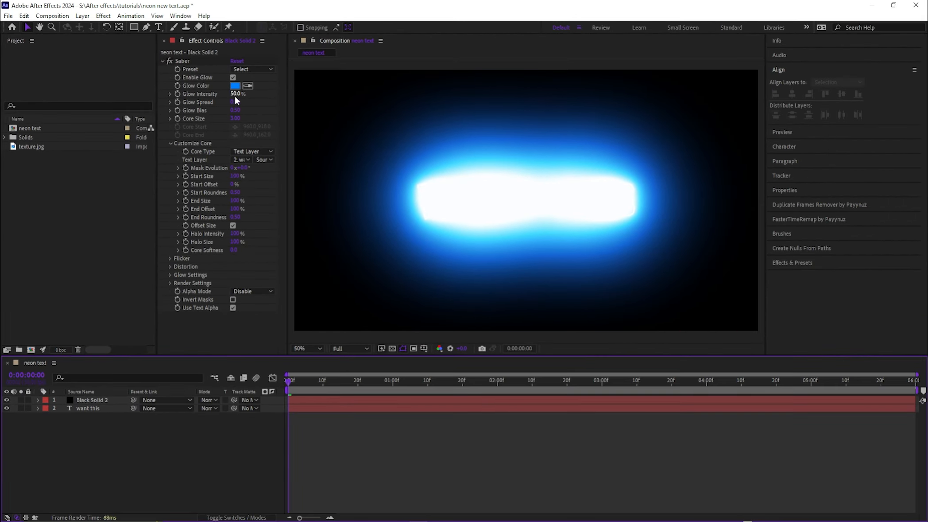
drag(235, 94, 217, 98)
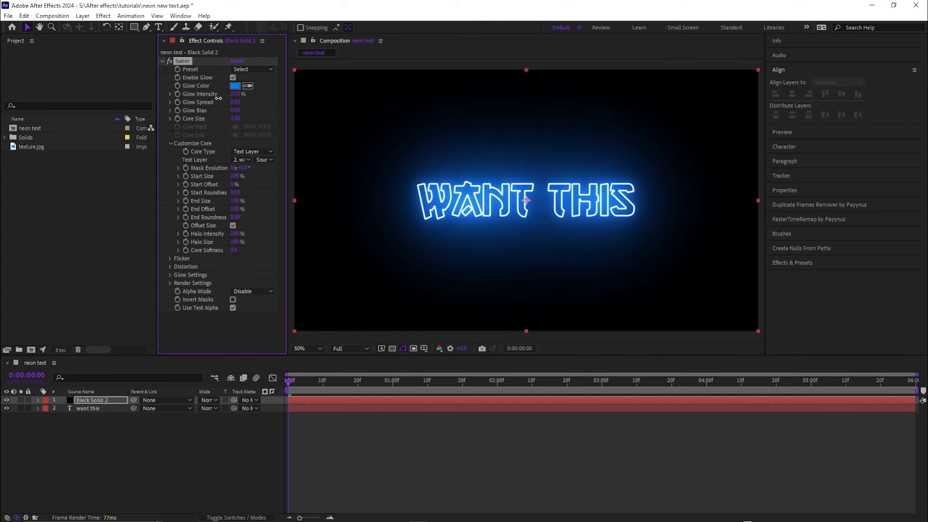
Step: Try Saber's Inferno and Meteor presets on the text
click(265, 70)
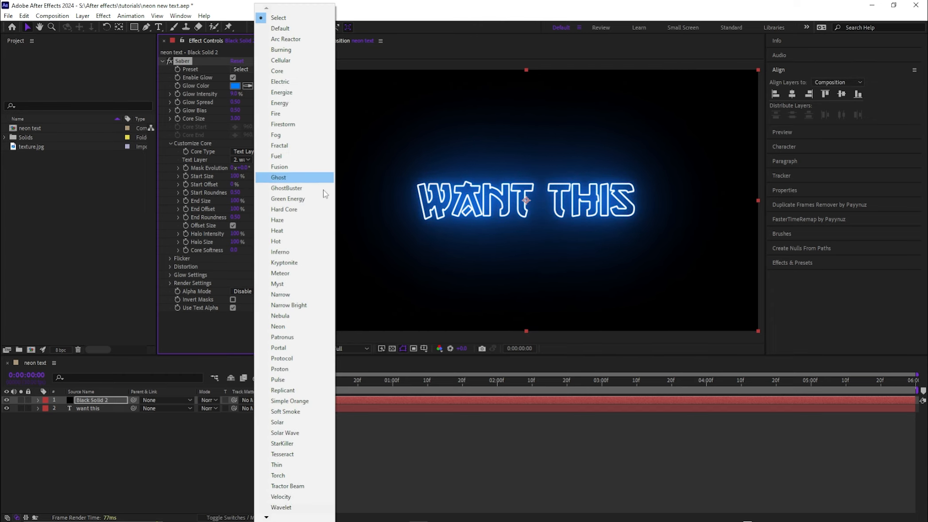
click(301, 252)
click(262, 68)
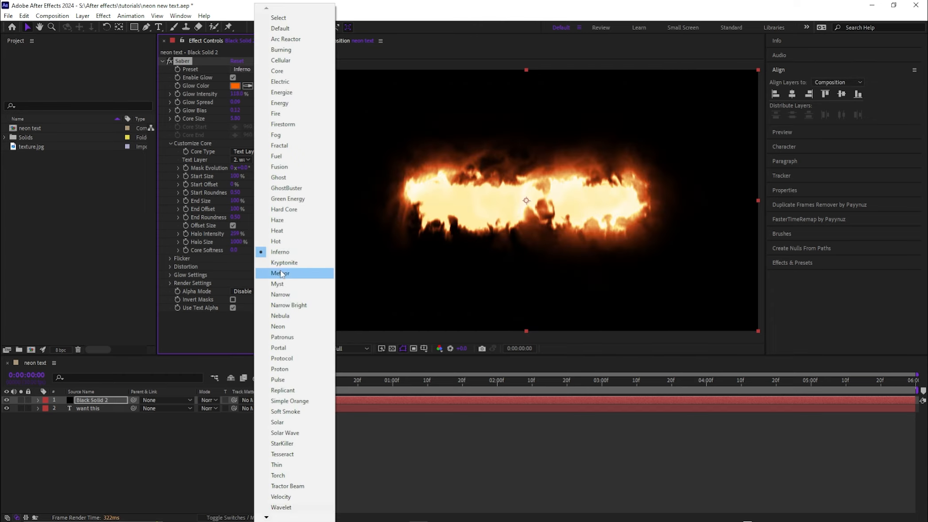
click(302, 273)
Step: Apply Saber's Patronus preset and lower its Glow Intensity to 22%
click(260, 68)
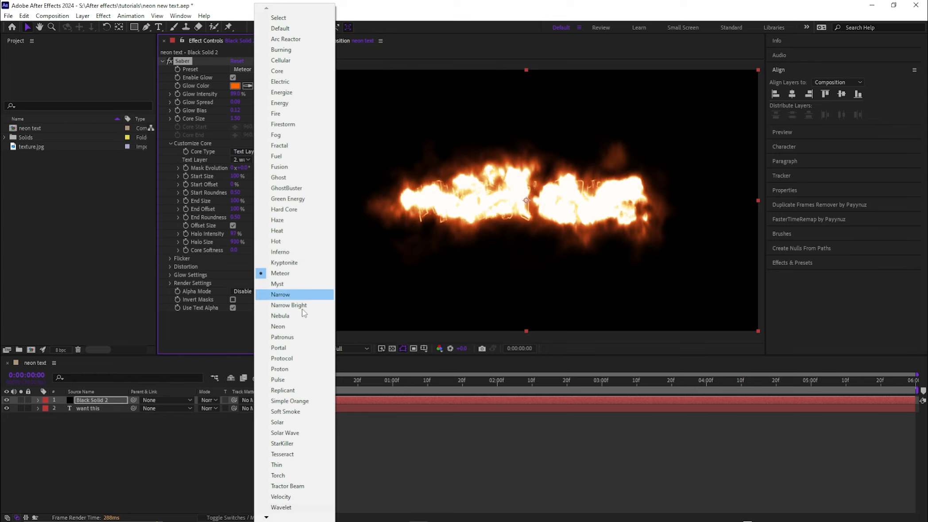
click(302, 338)
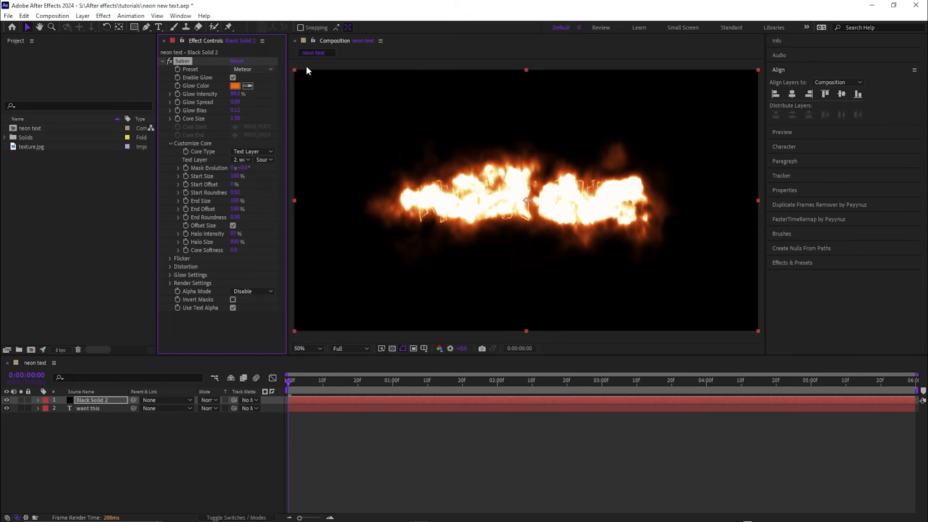
click(262, 69)
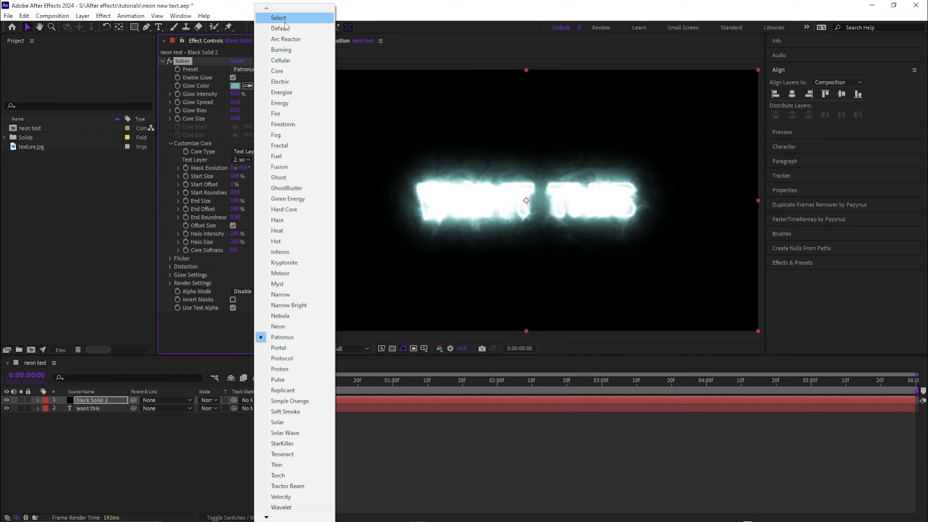
click(367, 418)
drag(232, 93, 221, 94)
Step: Change Saber's Glow Color to light blue, hex 73C2FF
click(235, 85)
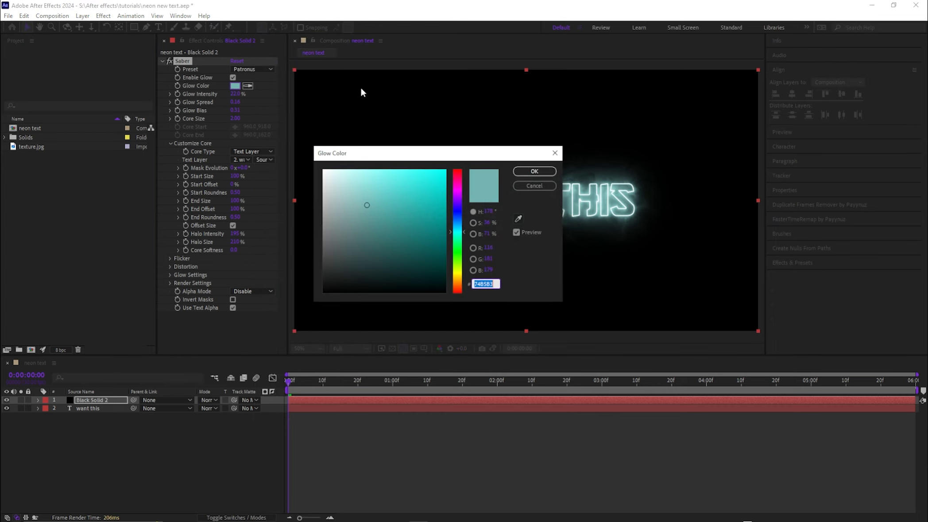
click(457, 217)
drag(404, 184, 387, 149)
click(457, 221)
click(534, 172)
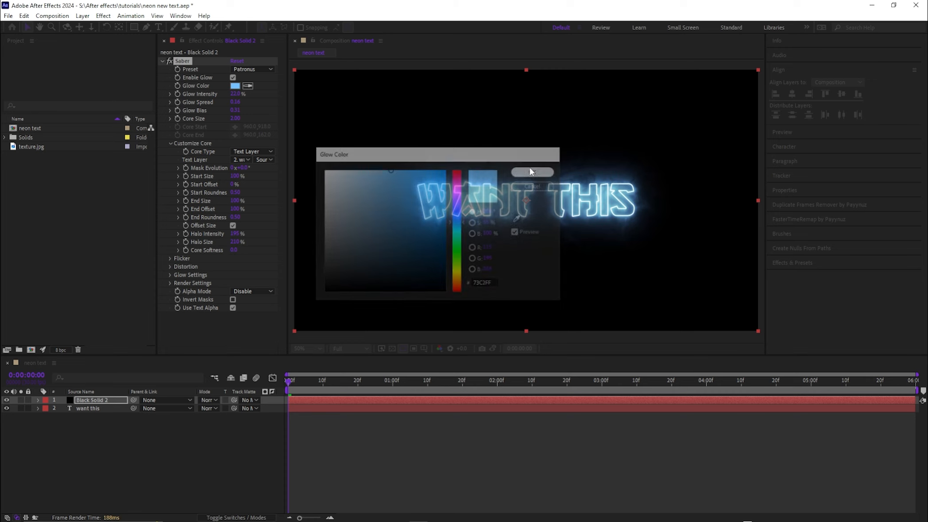
click(292, 445)
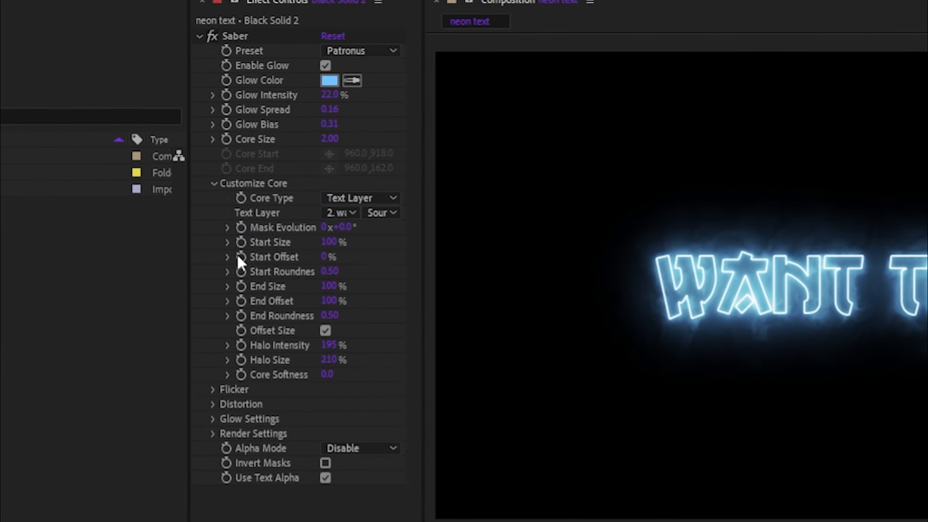
Step: Set Saber's core Start Size to 0% and its Start Offset to 100%
drag(327, 246, 141, 247)
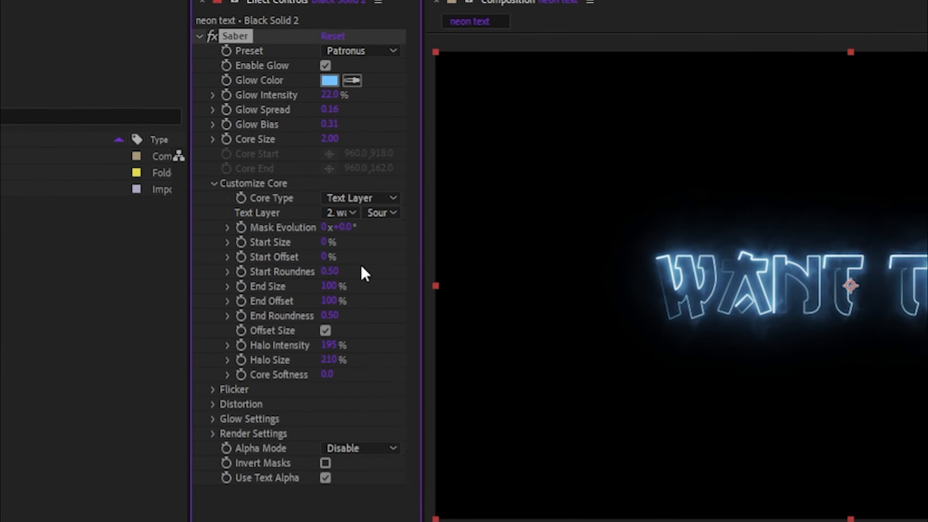
drag(323, 257, 683, 293)
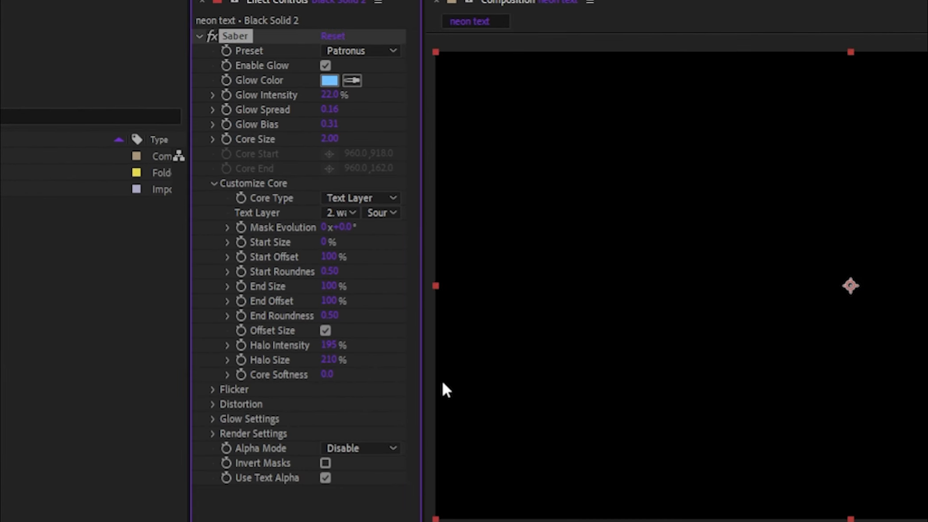
Step: Enable keyframing for Saber's Mask Evolution, End Size and End Offset at the first frame
click(241, 225)
click(240, 300)
click(319, 418)
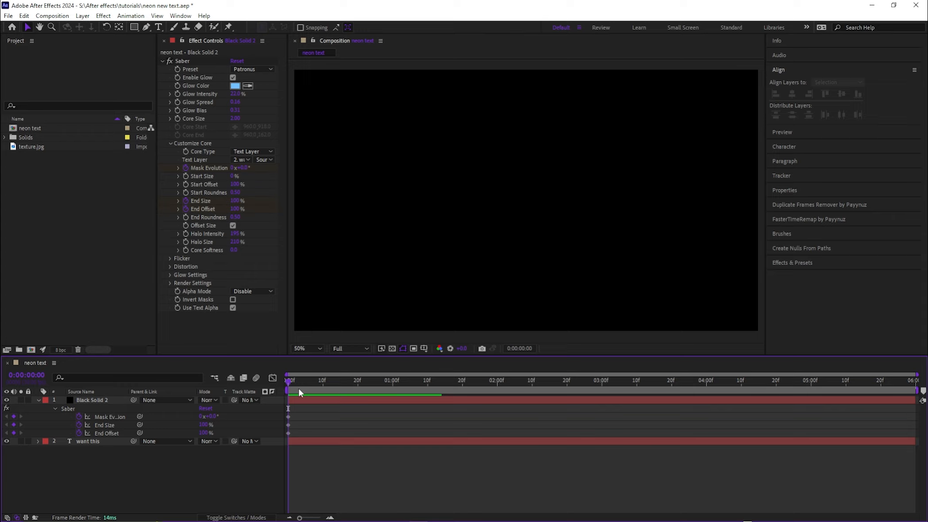
Step: Keyframe Saber's End Offset at 0% at 0:00:02:00
key(space)
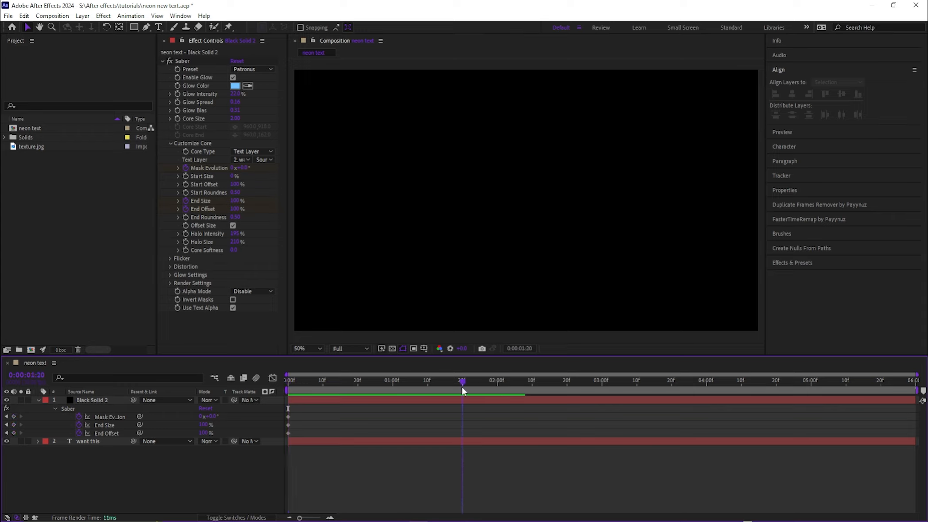
drag(462, 390, 498, 388)
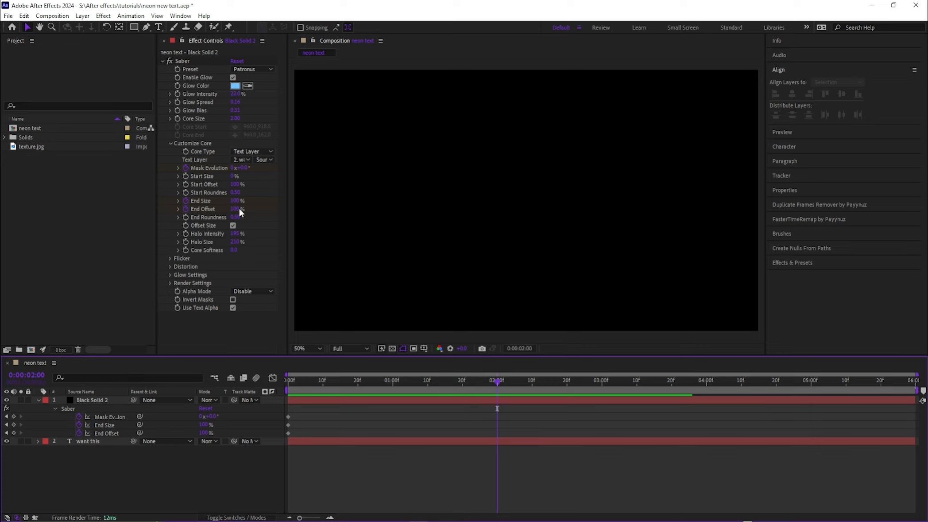
drag(236, 209, 24, 207)
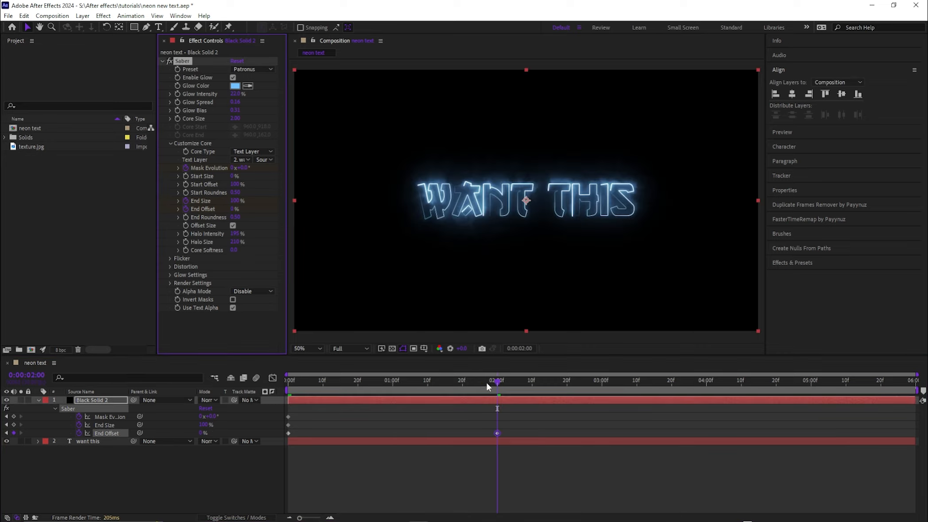
Step: Add holding keyframes for End Offset and End Size at 0:00:04:20 with their current values
mouse_move(288, 386)
mouse_down()
mouse_move(809, 397)
mouse_move(776, 395)
mouse_up()
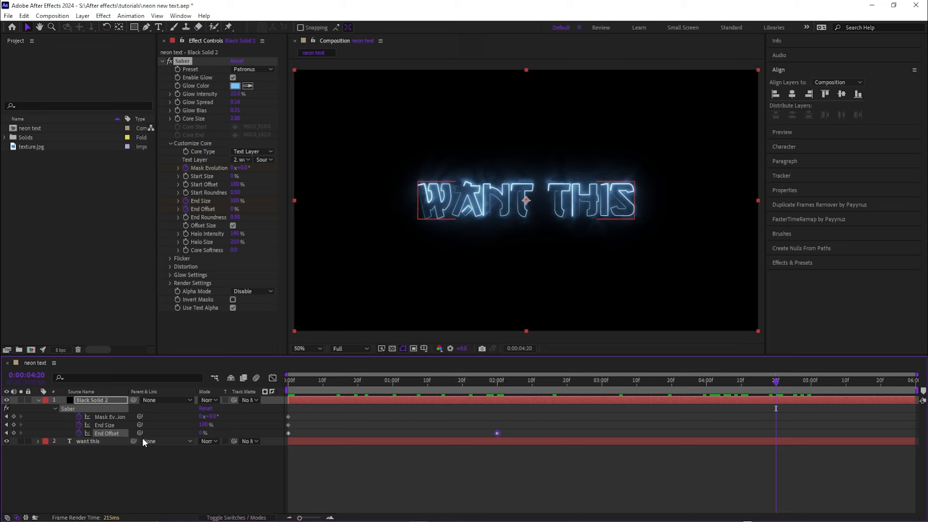
click(14, 432)
click(14, 425)
click(623, 486)
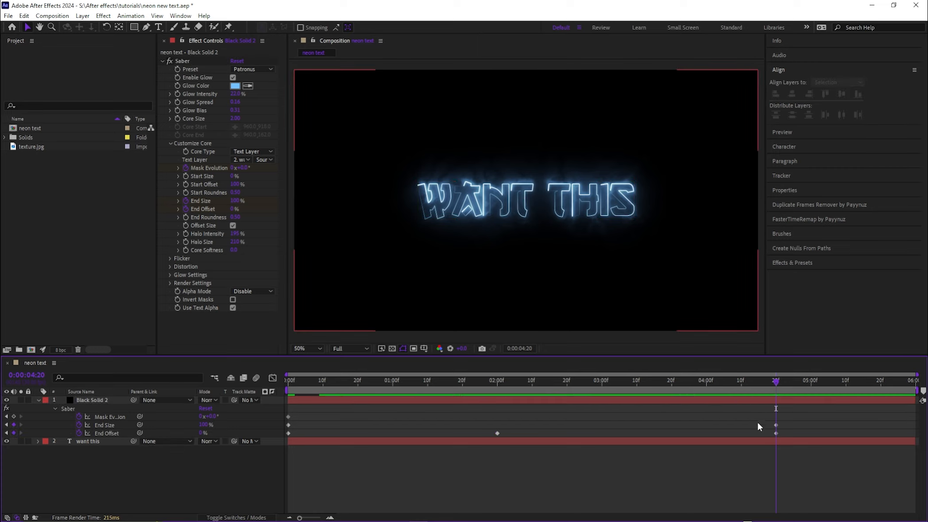
Step: At the composition's last frame, set Mask Evolution to 2 revolutions and adjust Saber's End Size
key(End)
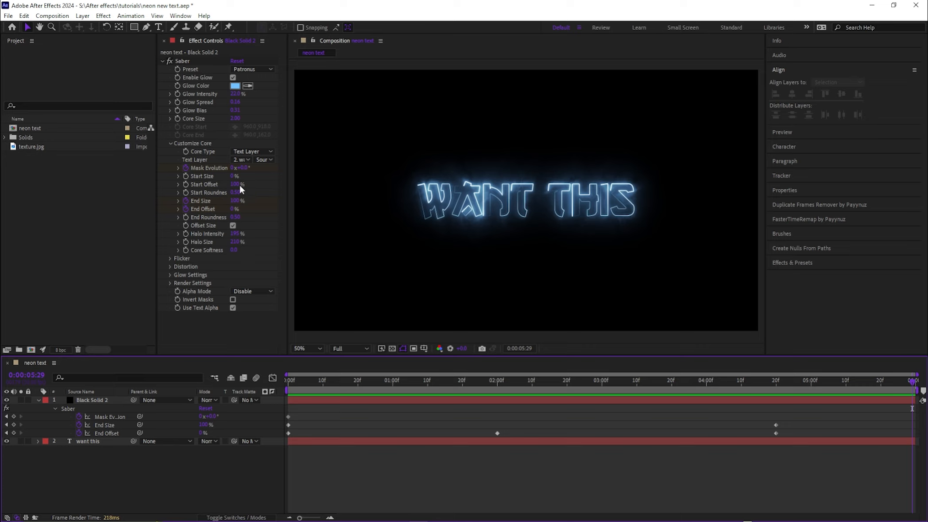
click(233, 168)
text(2)
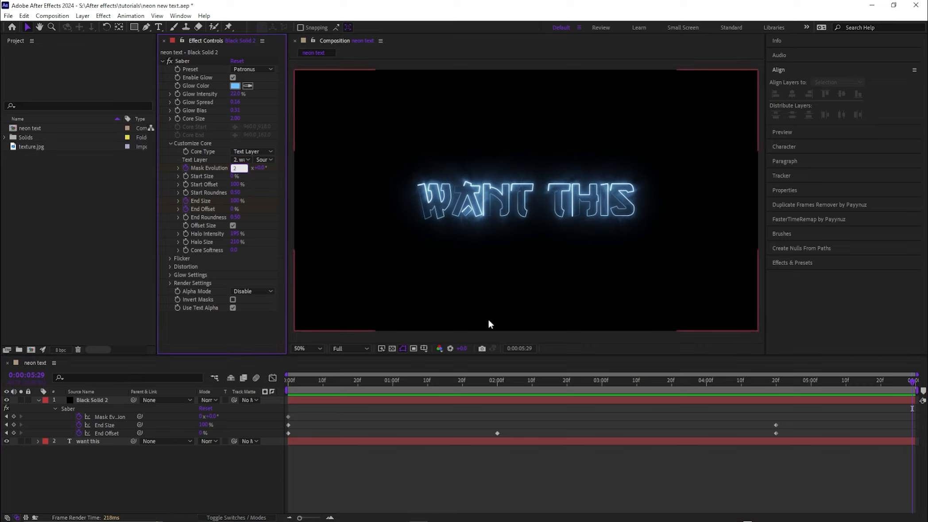
click(401, 485)
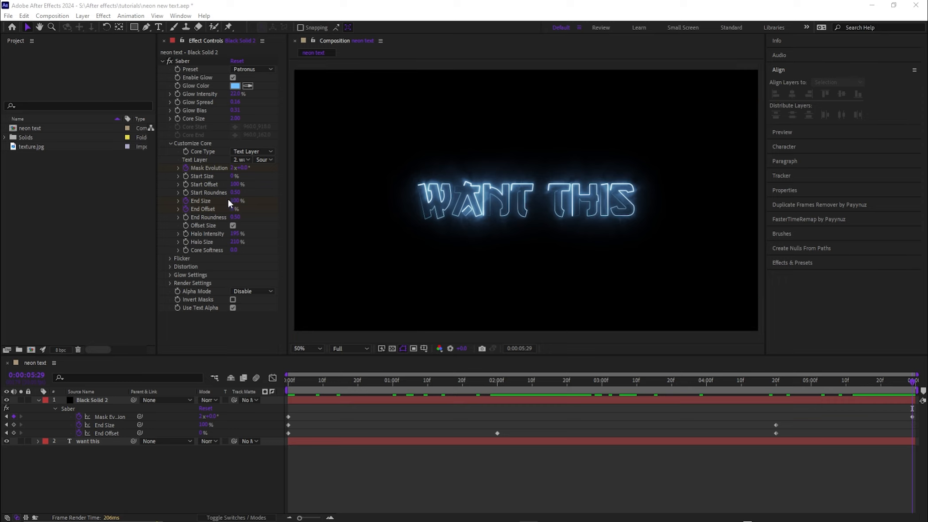
drag(232, 201, 271, 208)
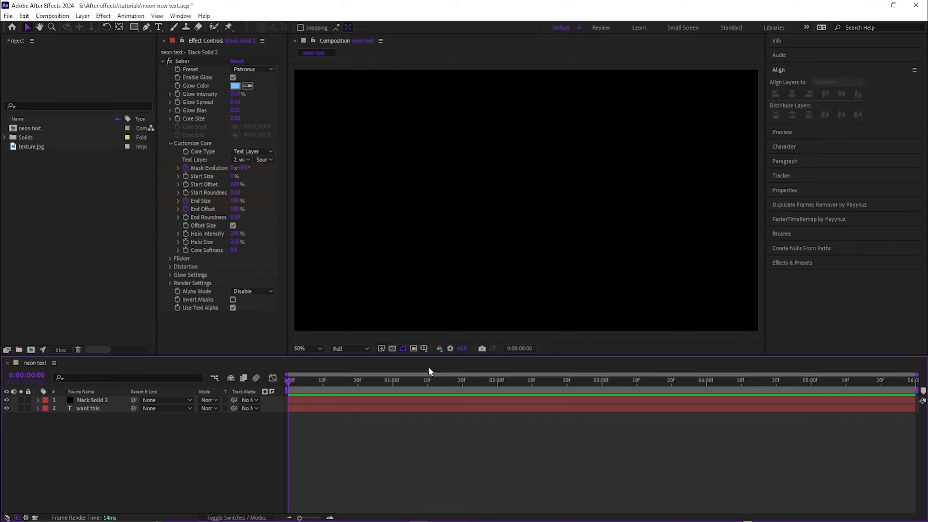
Step: Play back the neon text animation from the start to review how the outlines draw on
key(space)
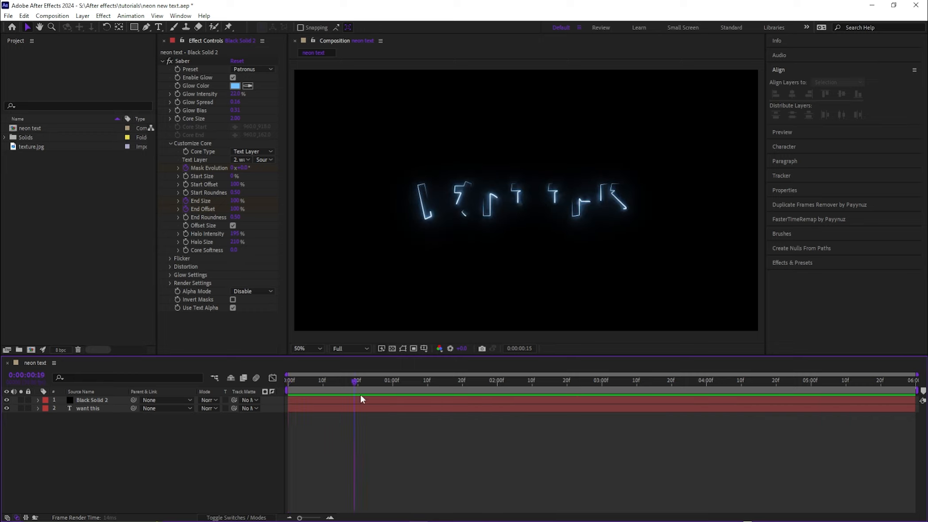
key(space)
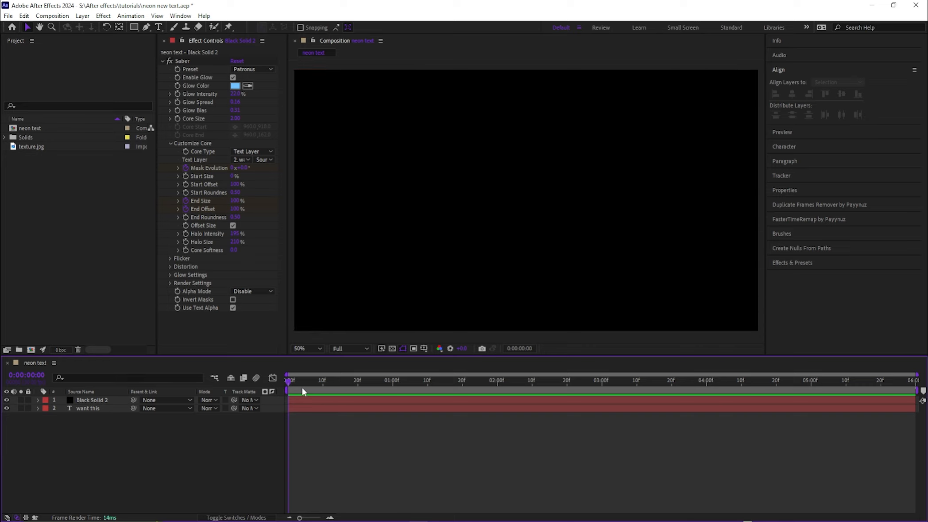
mouse_move(305, 389)
mouse_down()
mouse_move(470, 395)
mouse_move(291, 385)
mouse_up()
key(space)
key(space)
Step: Create a 1920x1080, 30 fps, six-second composition named "texture"
click(31, 349)
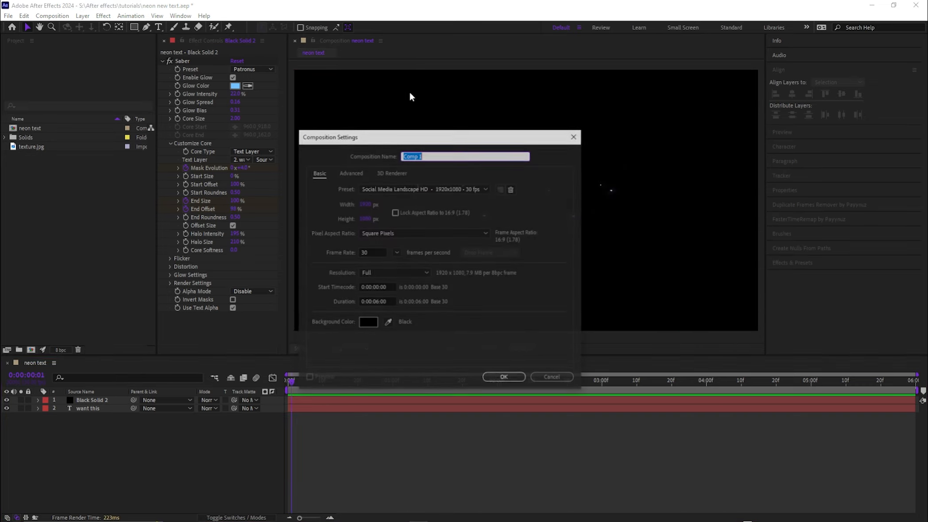
text(tex)
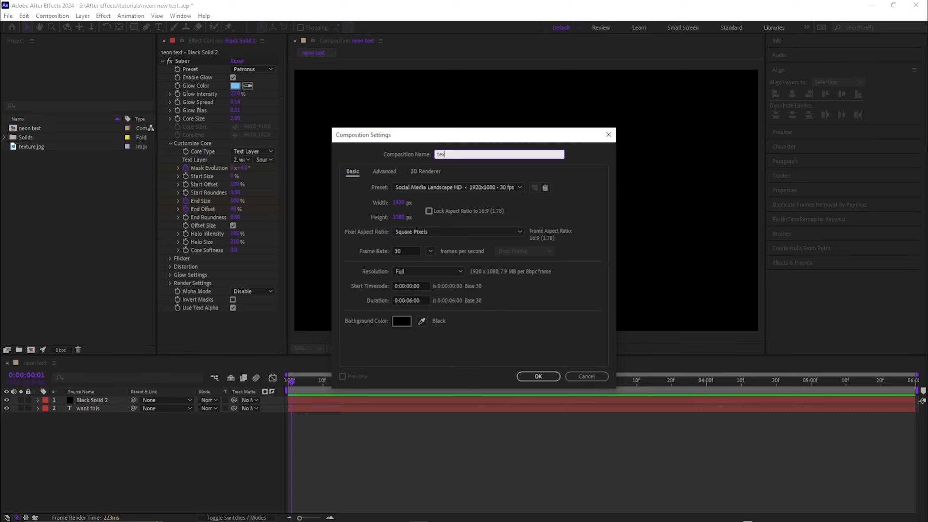
text(ture)
key(Return)
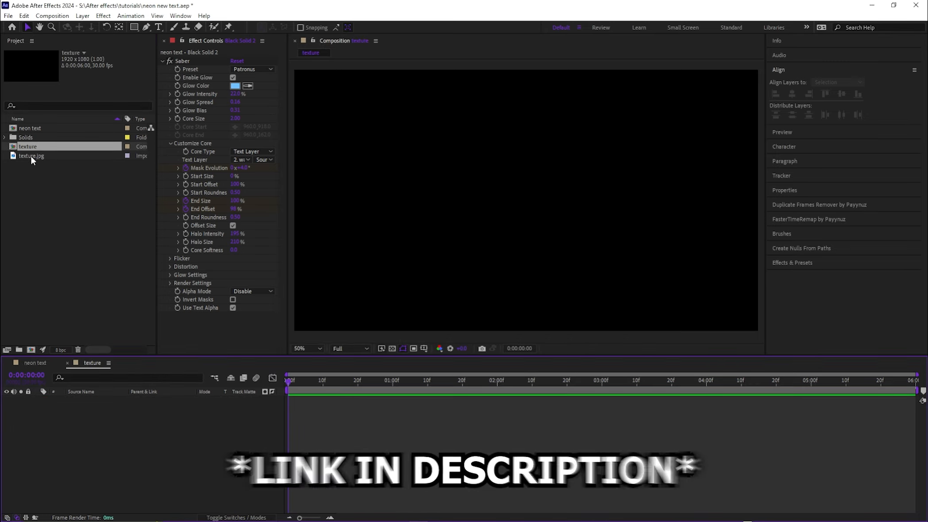
Step: Add texture.jpg to the texture composition and scale the layer to 64%
drag(32, 156, 237, 418)
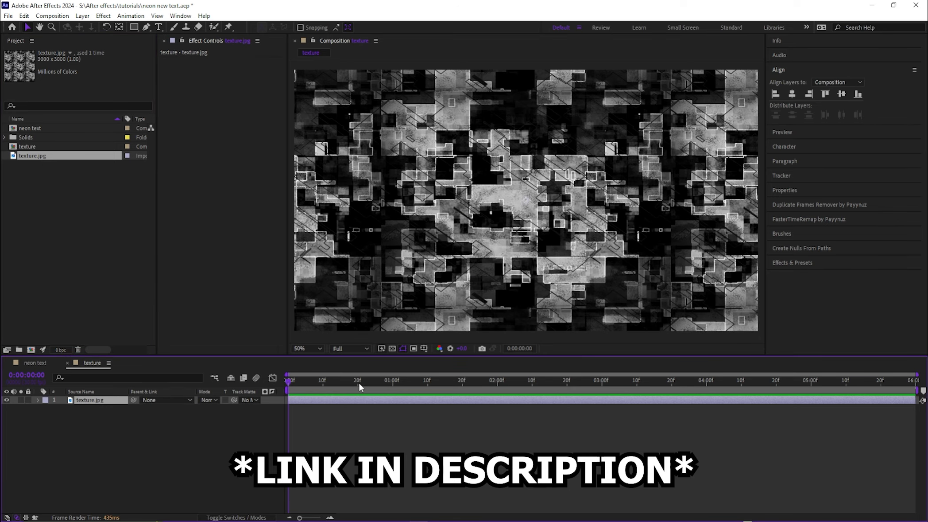
drag(359, 383, 376, 383)
key(s)
drag(202, 408, 186, 408)
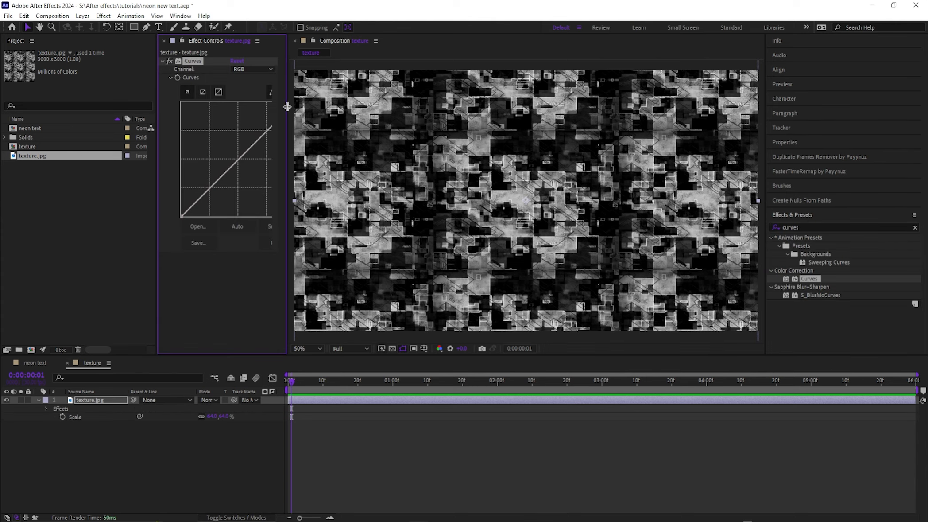
Step: Darken texture.jpg by bending its RGB Curves below the diagonal with one point in the shadows and one in the highlights
drag(287, 107, 323, 107)
drag(224, 176, 230, 185)
drag(273, 131, 285, 128)
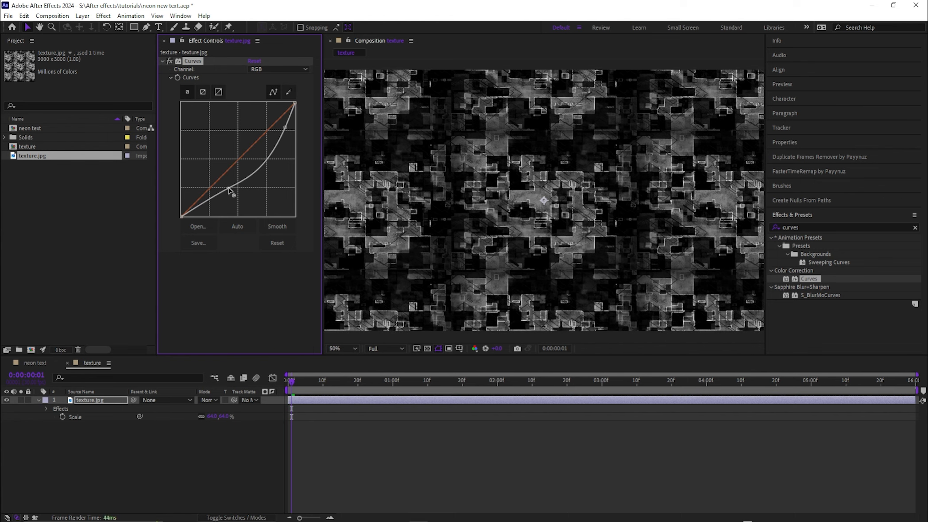
click(353, 467)
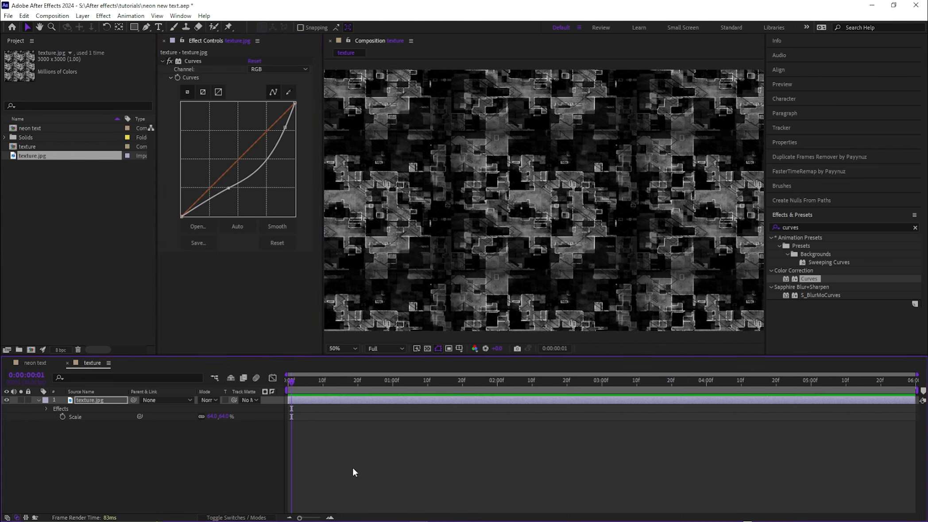
Step: Collapse the texture.jpg layer's properties, save the project and return to the first frame
click(38, 400)
key(ctrl+s)
key(Home)
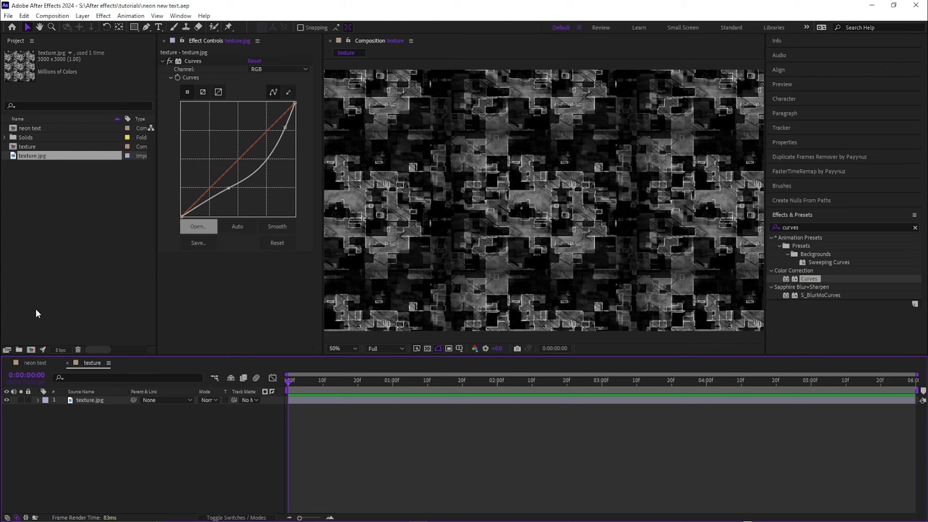
Step: Create a 1920x1080, 30 fps, six-second composition named "floor"
key(ctrl+n)
text(floor)
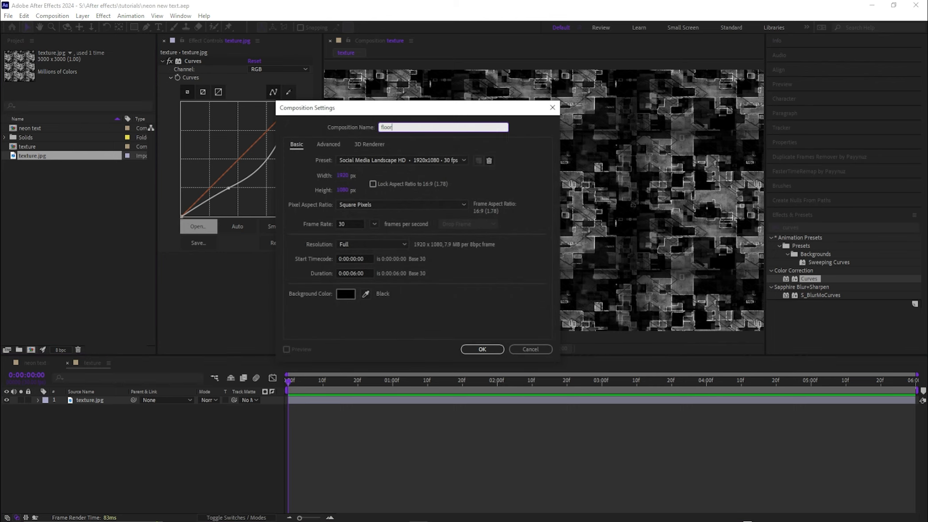
key(Return)
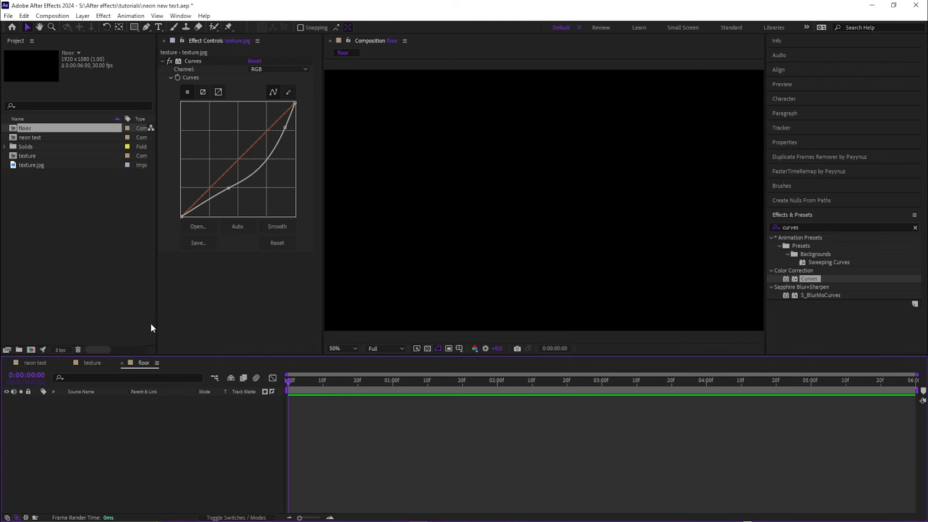
Step: Add the texture composition to the floor composition and apply the Motion Tile effect to it
click(27, 158)
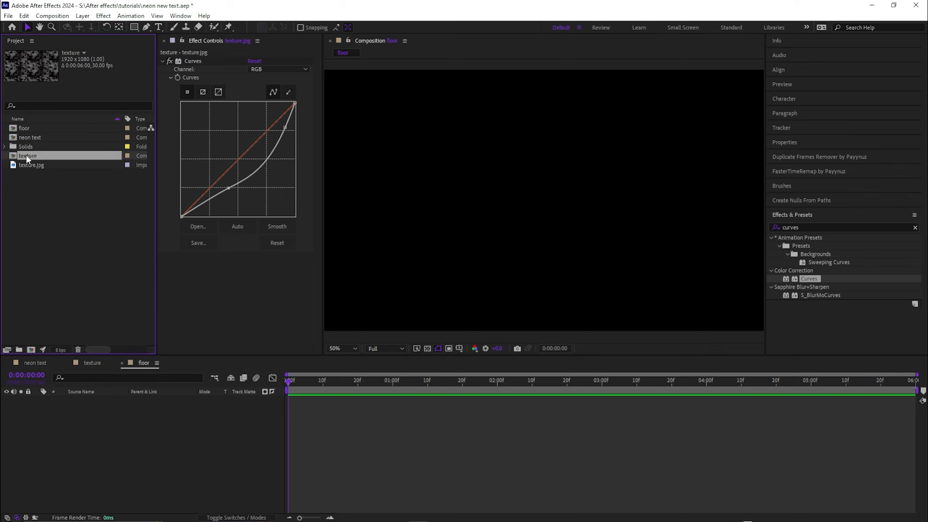
drag(25, 155, 156, 427)
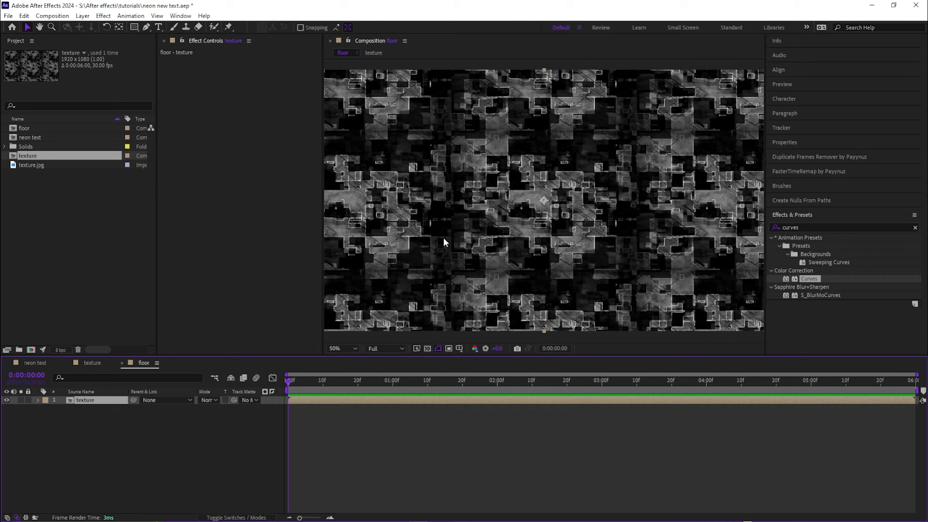
click(803, 217)
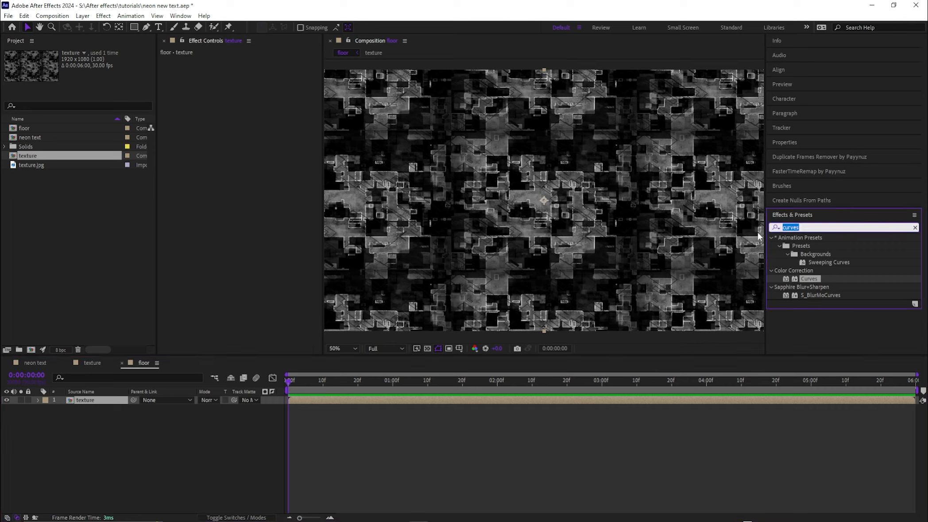
text(motion ti)
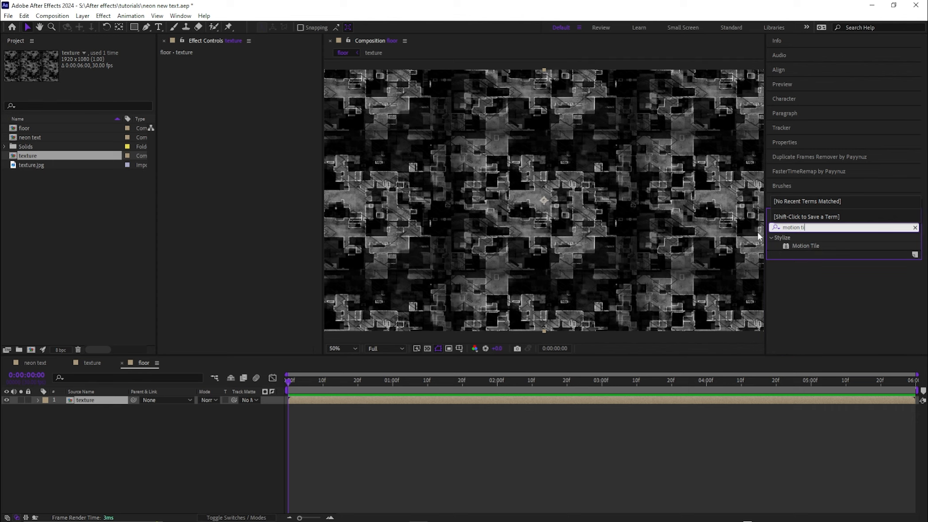
drag(805, 245, 415, 418)
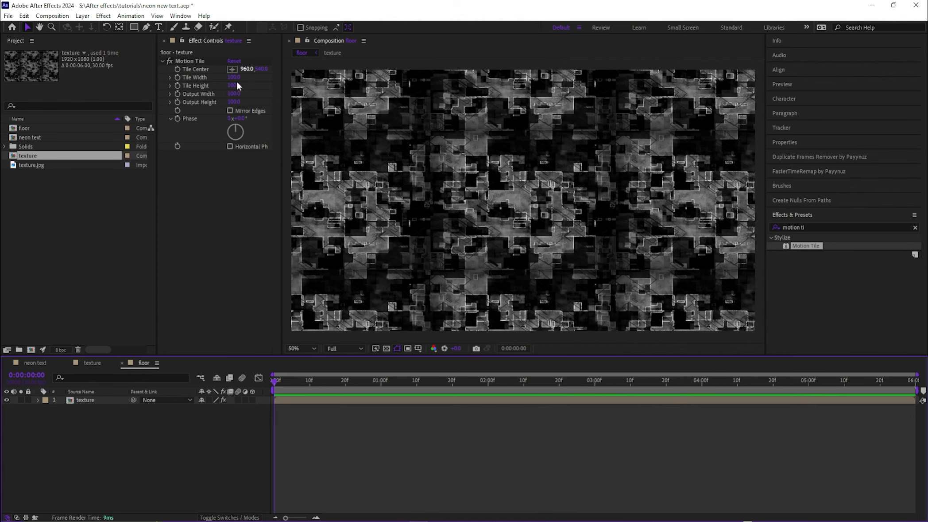
Step: Make the texture layer 3D and set its Motion Tile to mirrored edges with output width and height of 500
click(253, 398)
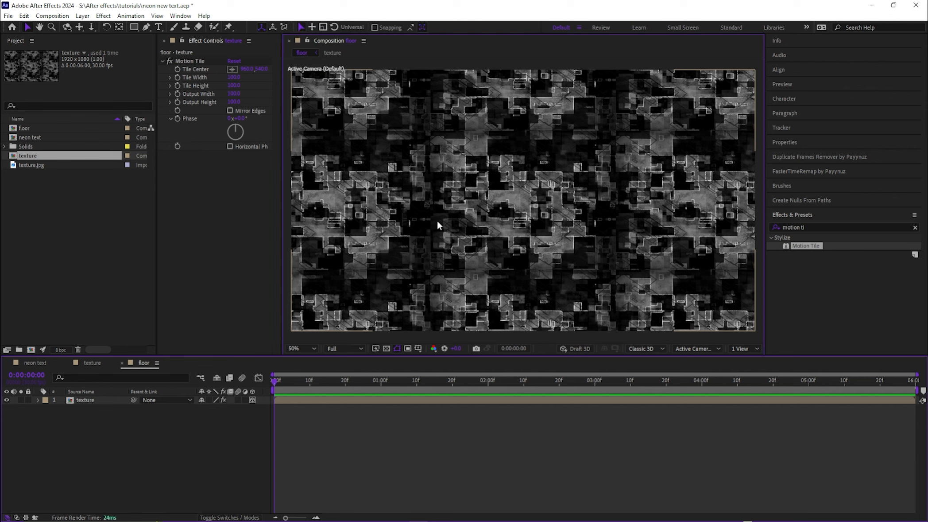
click(230, 111)
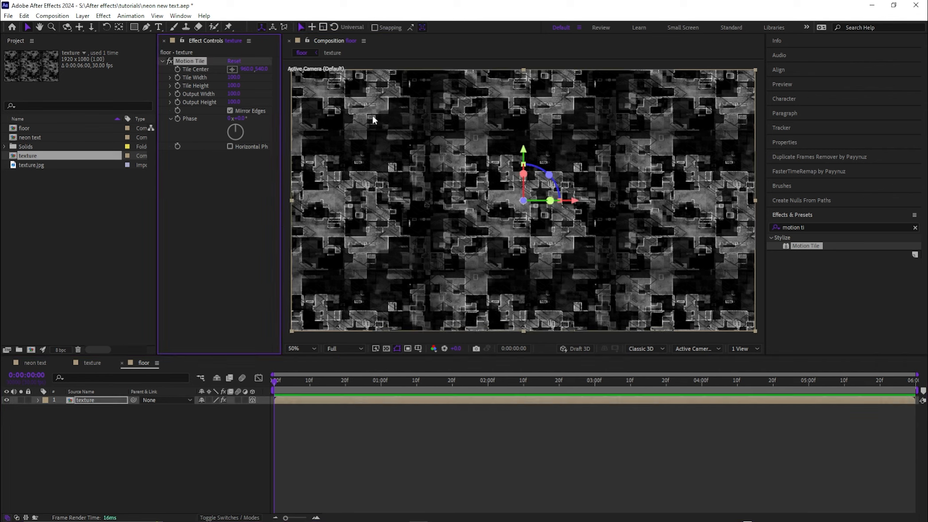
click(233, 102)
click(233, 94)
key(Return)
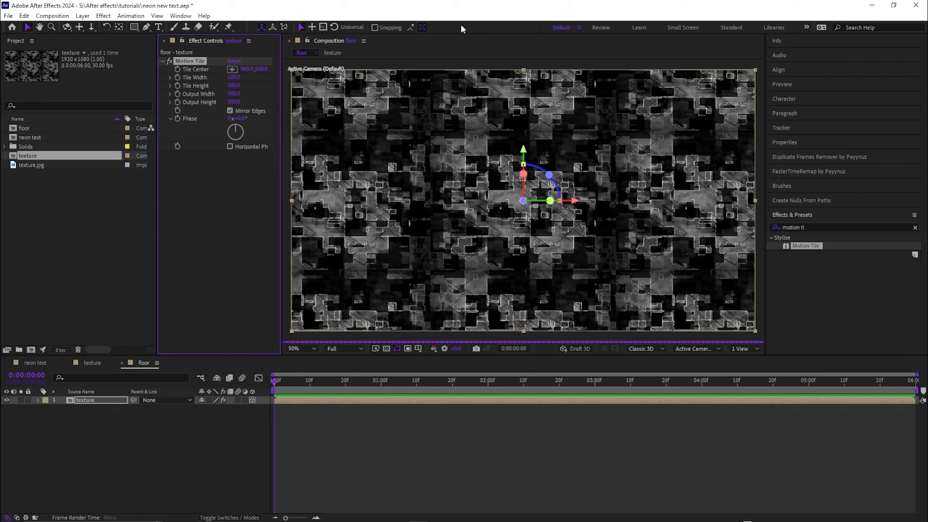
Step: Tilt the texture layer about its X axis and lower it into a flat floor filling the lower half, then save
drag(523, 174, 526, 222)
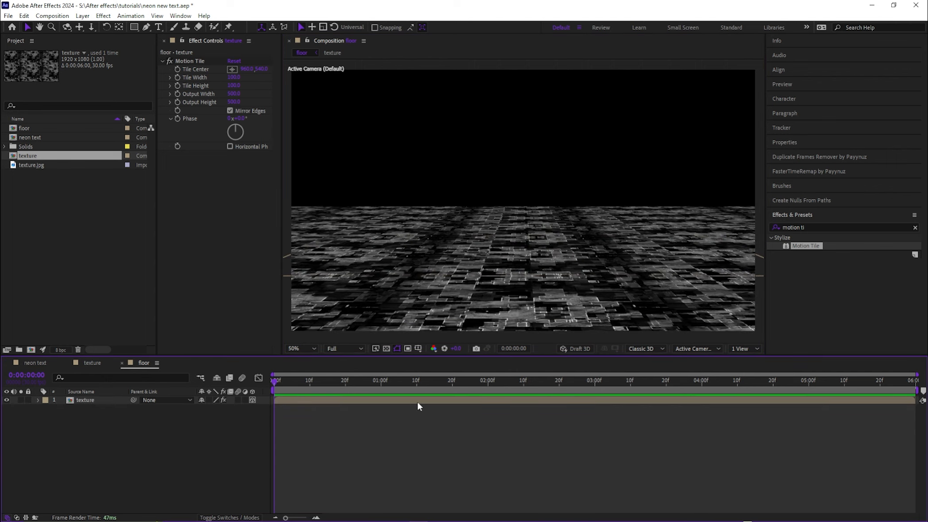
key(ctrl+s)
Step: Add a camera with the default settings to the floor composition
right_click(376, 456)
mouse_move(443, 341)
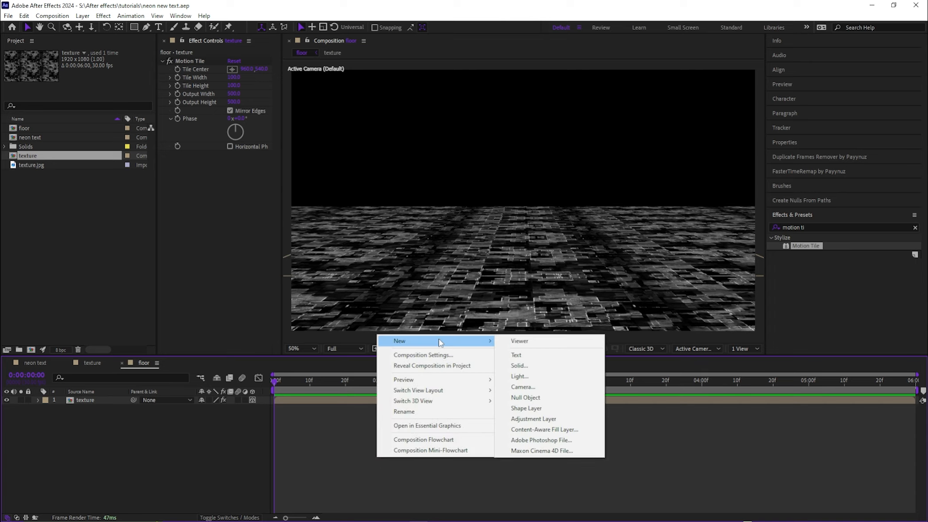
click(522, 386)
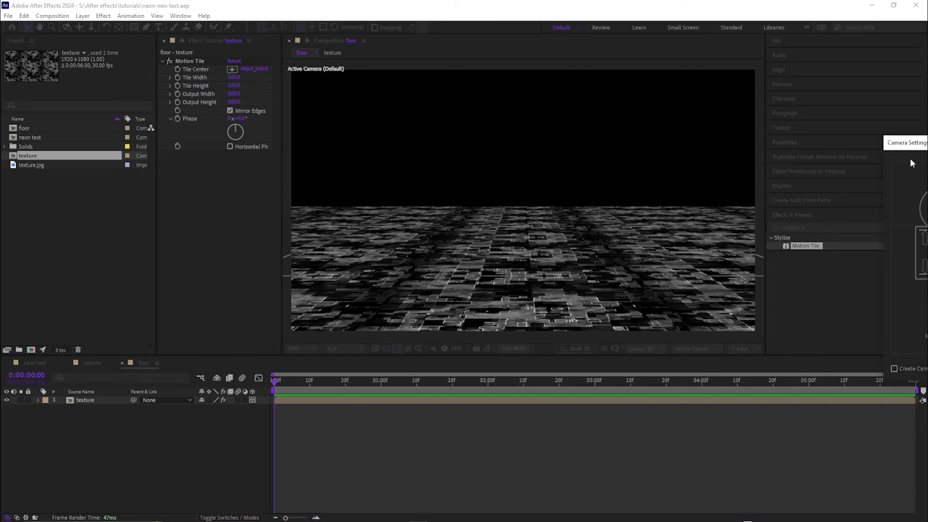
click(552, 354)
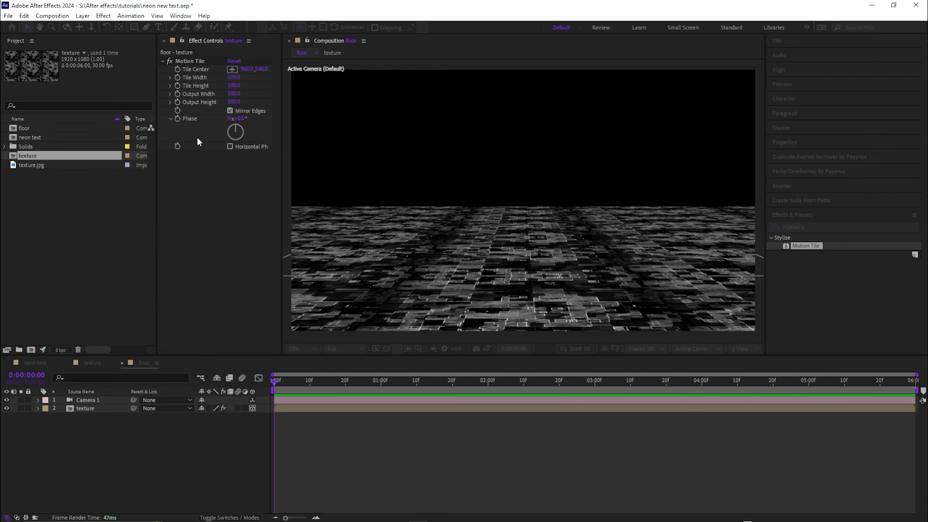
Step: Keyframe Camera 1's Position at the first frame and at 0:00:05:29
click(301, 399)
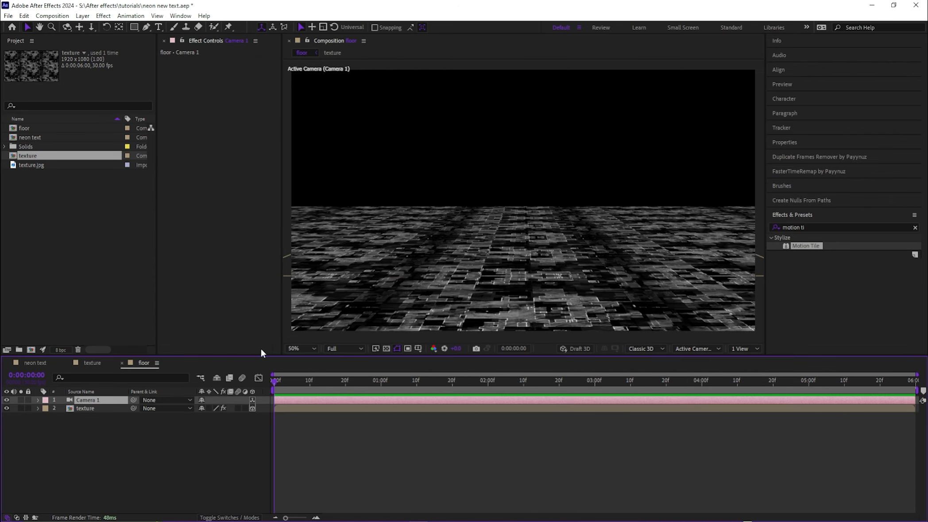
key(p)
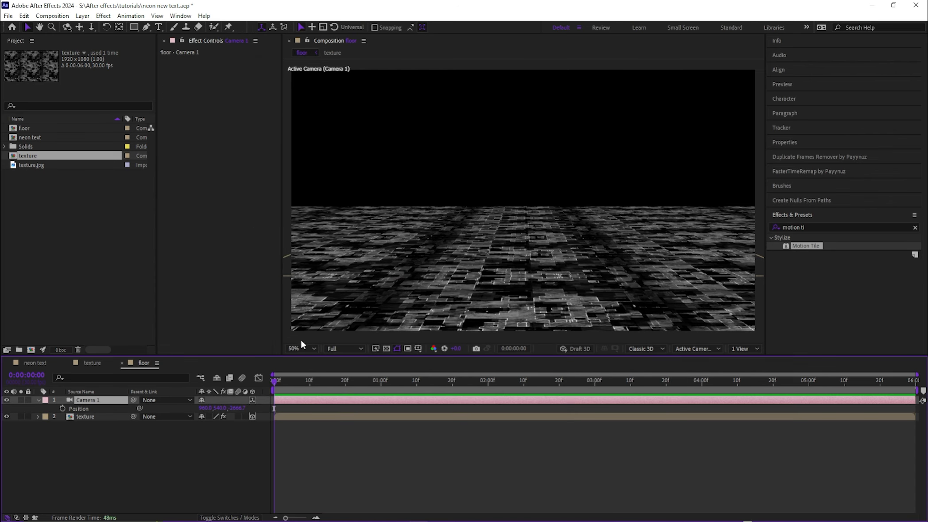
click(63, 408)
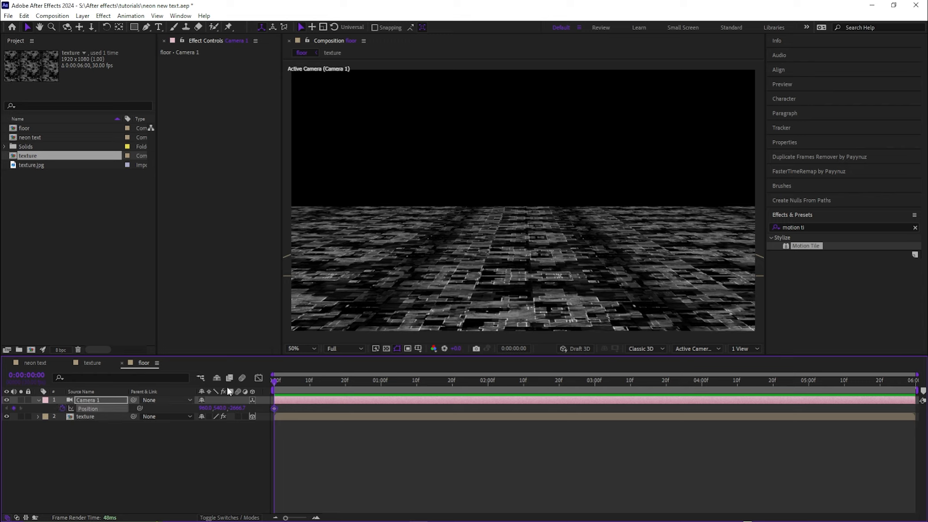
drag(295, 382, 913, 379)
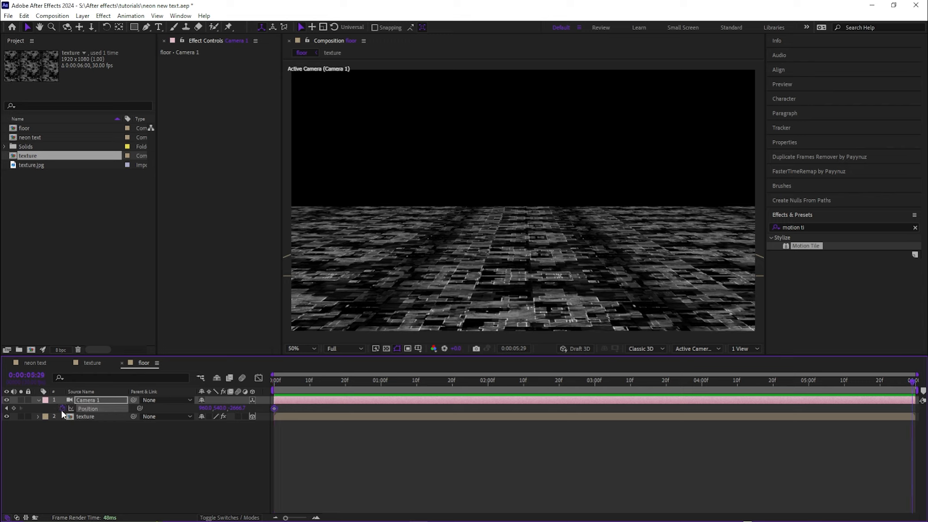
click(14, 407)
Step: Adjust the Z position of Camera 1's end keyframe to push forward over the floor, and preview the move
drag(237, 407, 364, 417)
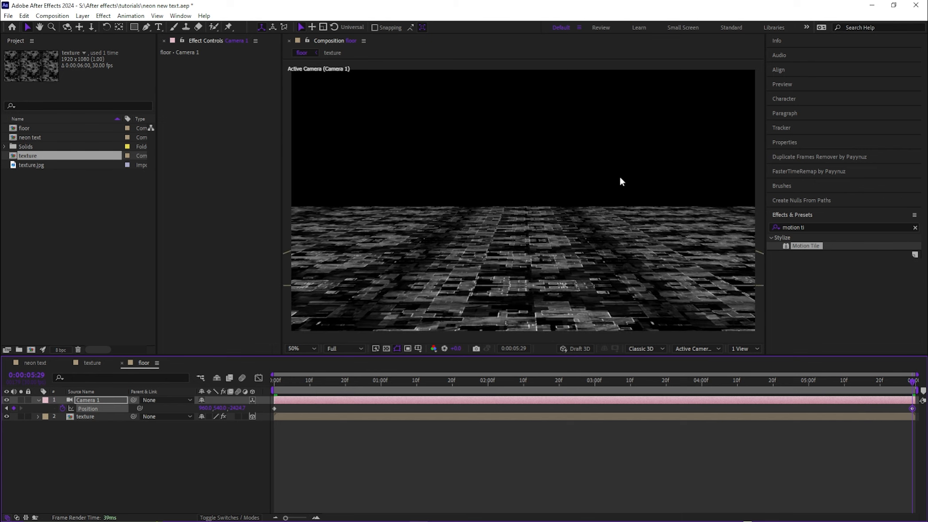
drag(238, 408, 0, 410)
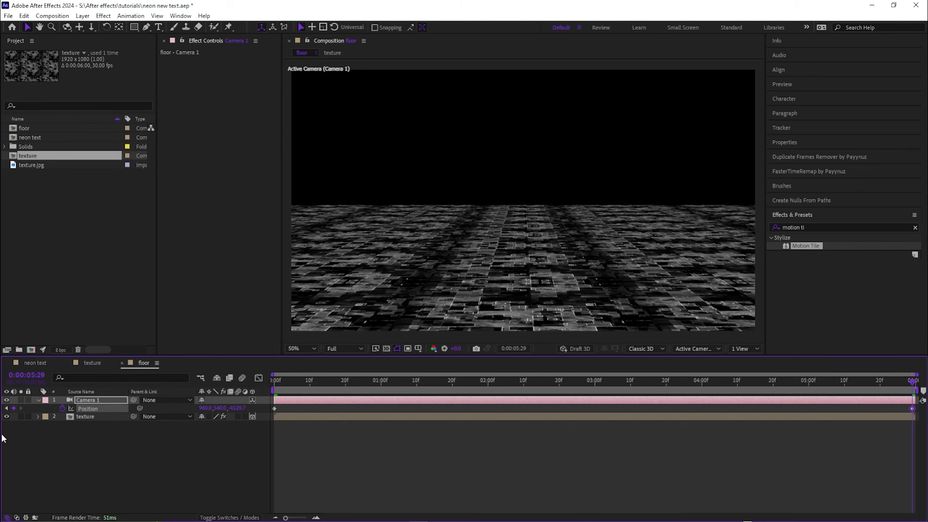
drag(241, 407, 306, 476)
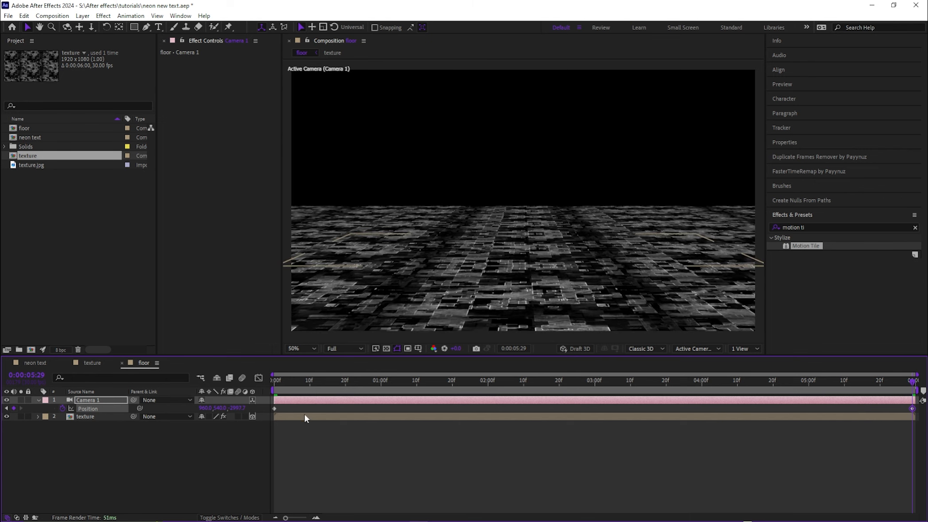
drag(247, 405, 63, 418)
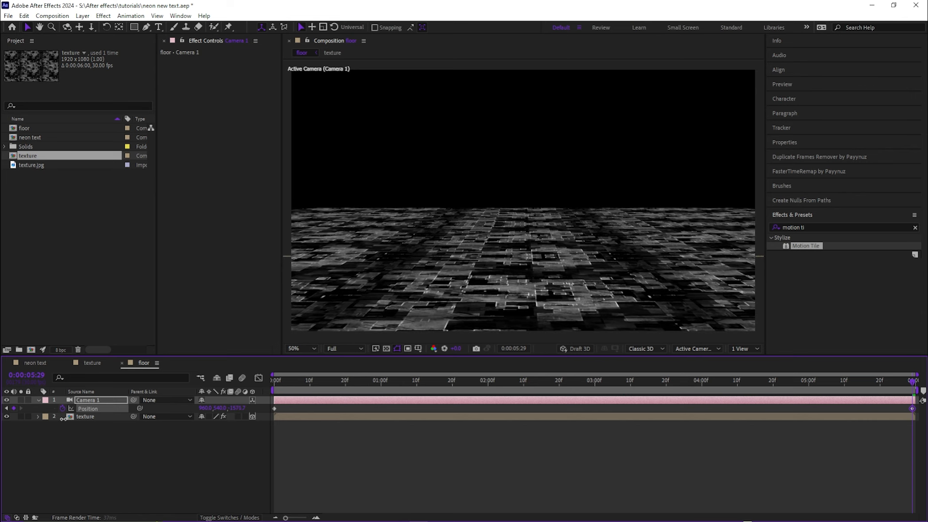
key(Home)
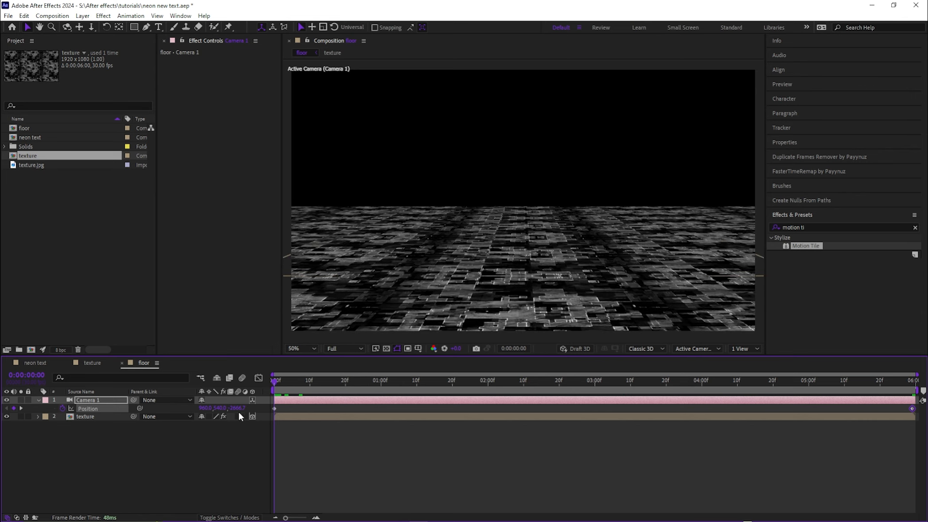
key(space)
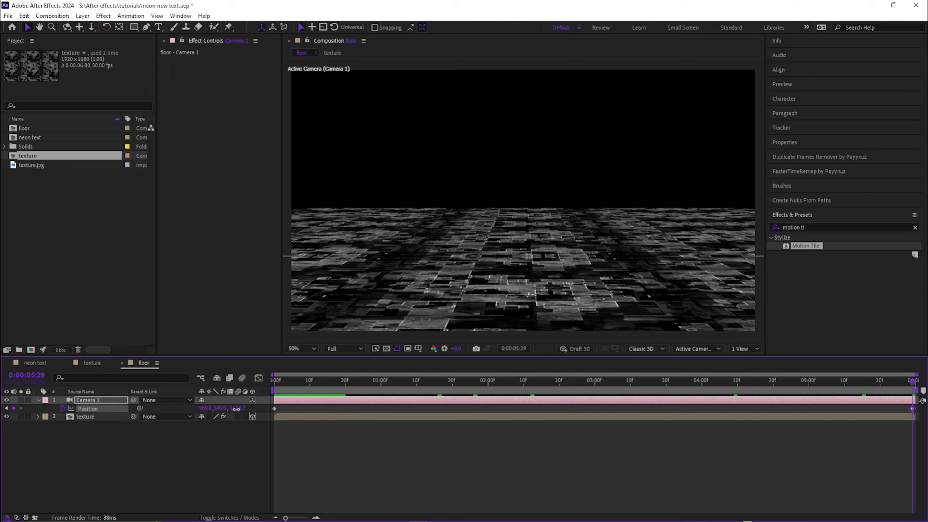
mouse_move(237, 410)
mouse_down()
mouse_move(304, 412)
mouse_move(204, 412)
mouse_move(243, 412)
mouse_up()
Step: Shift the camera's end keyframe to the composition's end, preview the move, and collapse Camera 1's properties at the first frame
drag(295, 381, 270, 392)
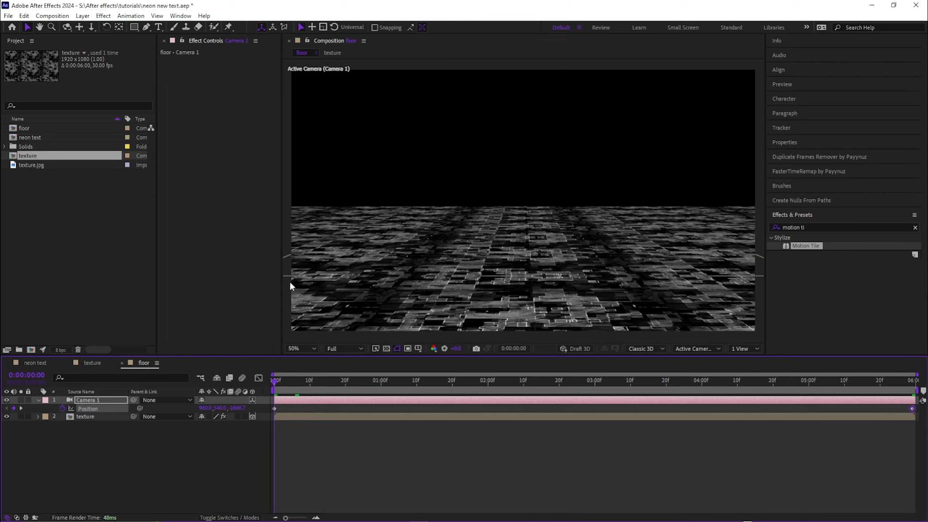
key(space)
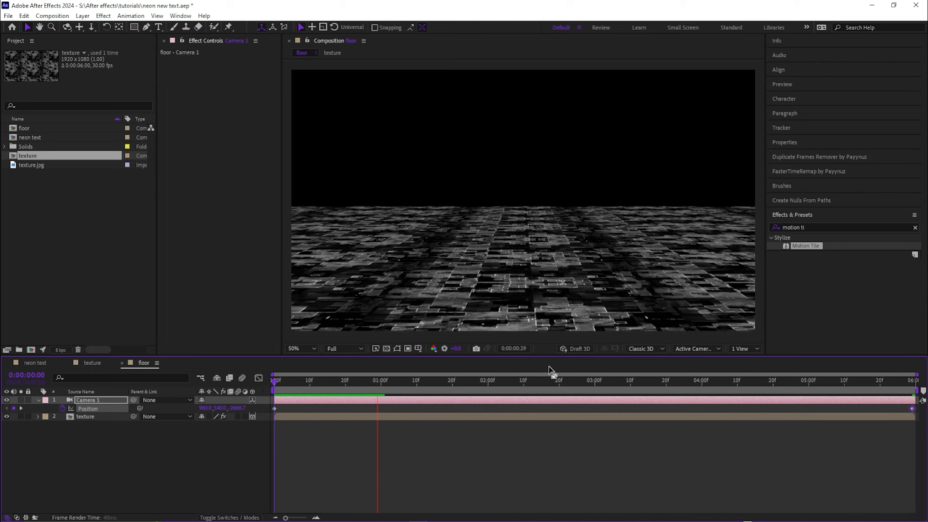
key(space)
key(space)
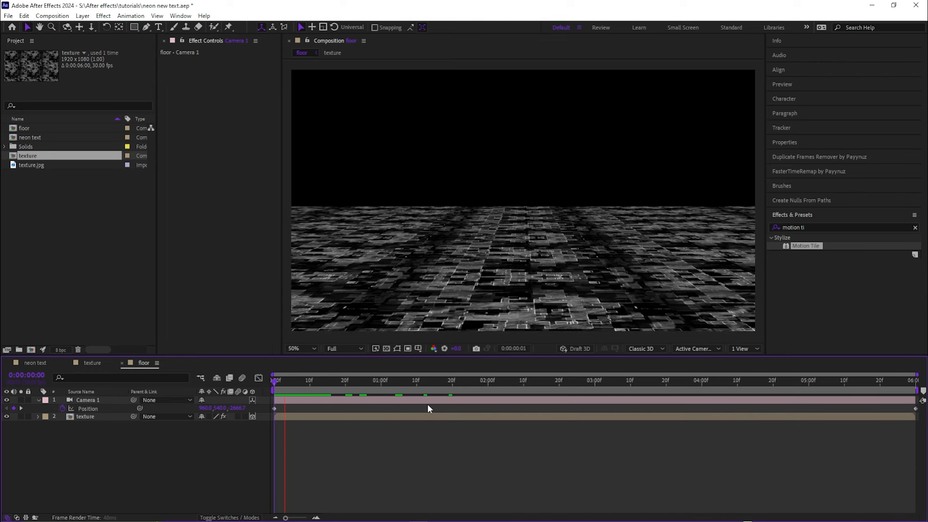
key(space)
click(38, 400)
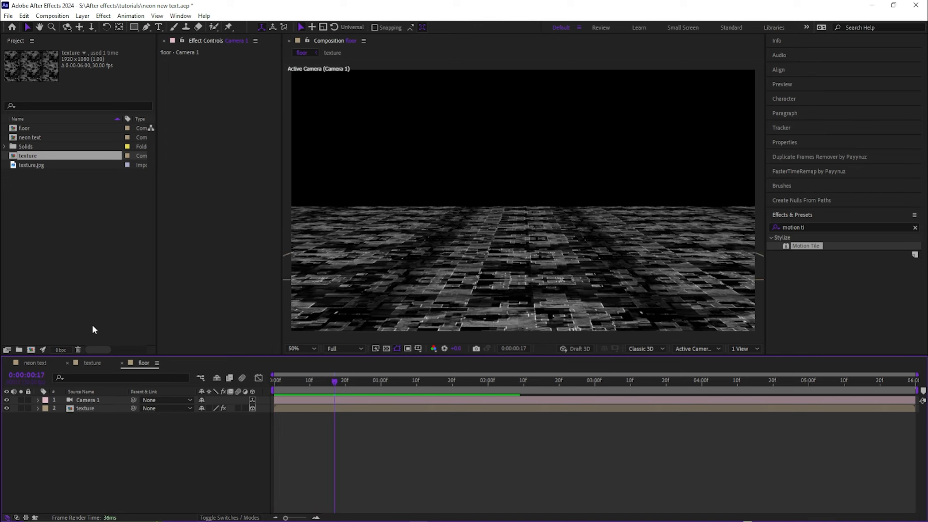
key(Home)
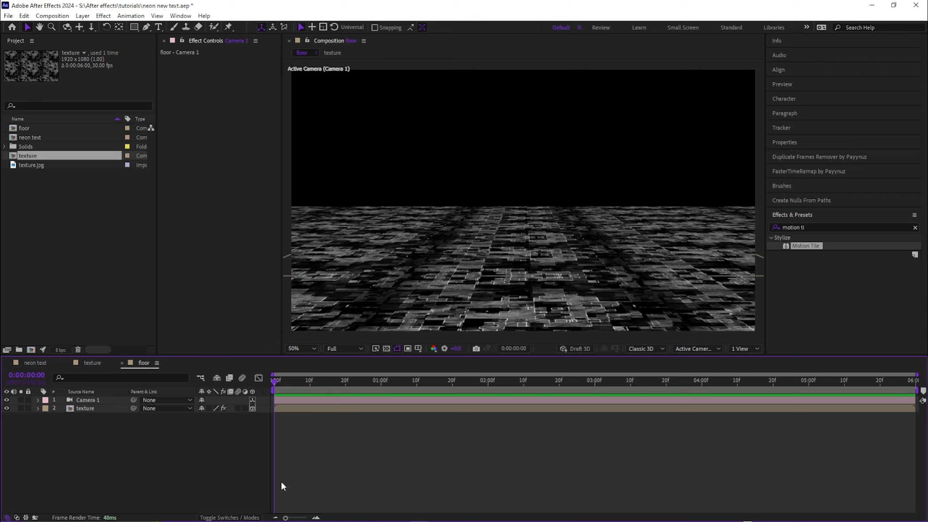
Step: Create a 1920x1080, 30 fps, six-second composition named "Main"
click(35, 351)
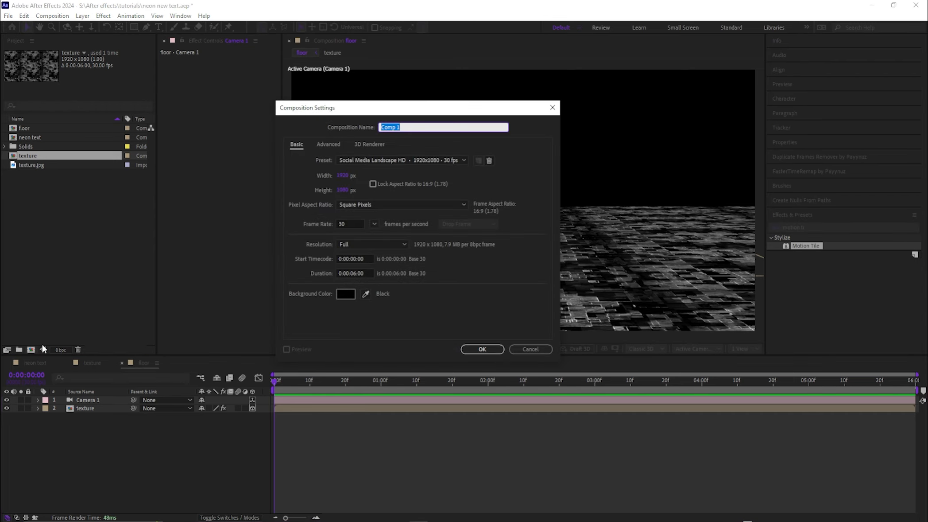
text(Main)
key(Return)
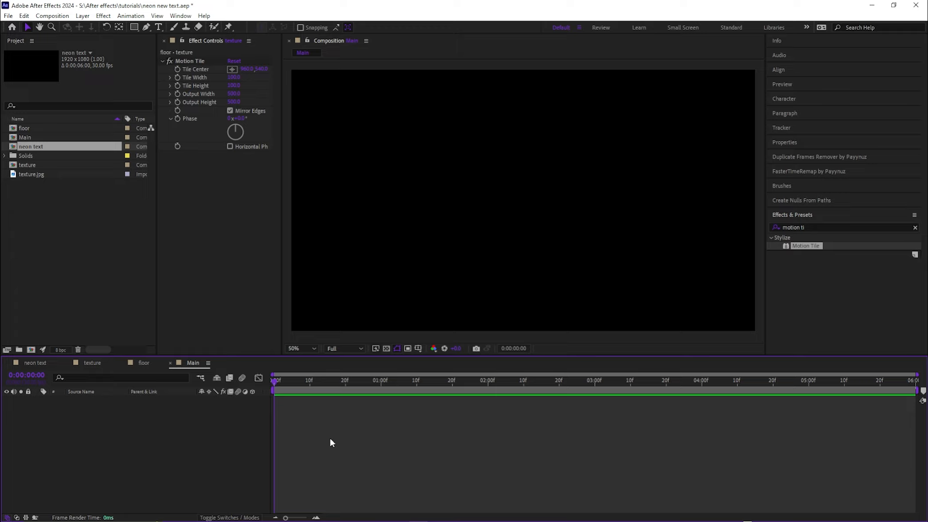
Step: Add the neon text composition to Main and preview its animation
drag(28, 147, 77, 447)
key(space)
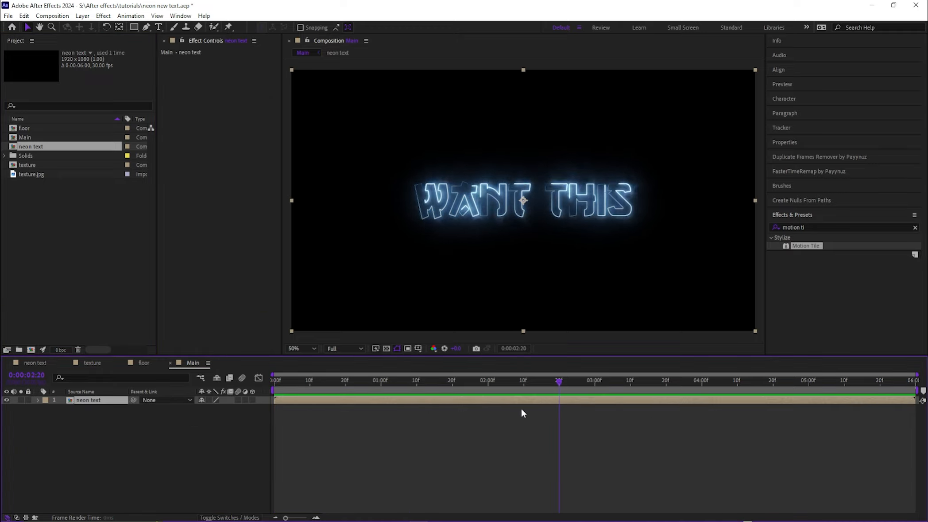
key(space)
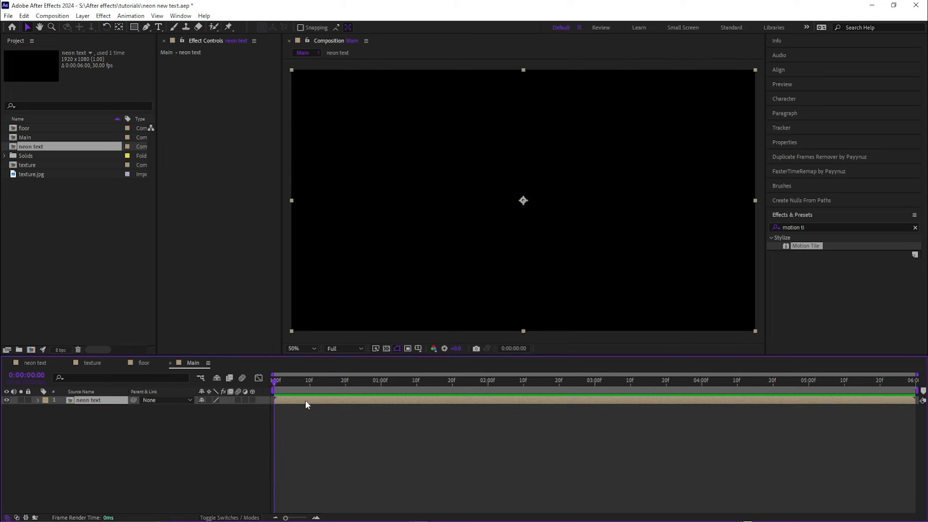
Step: Duplicate the neon text layer and flip the lower copy vertically
key(ctrl+d)
click(295, 409)
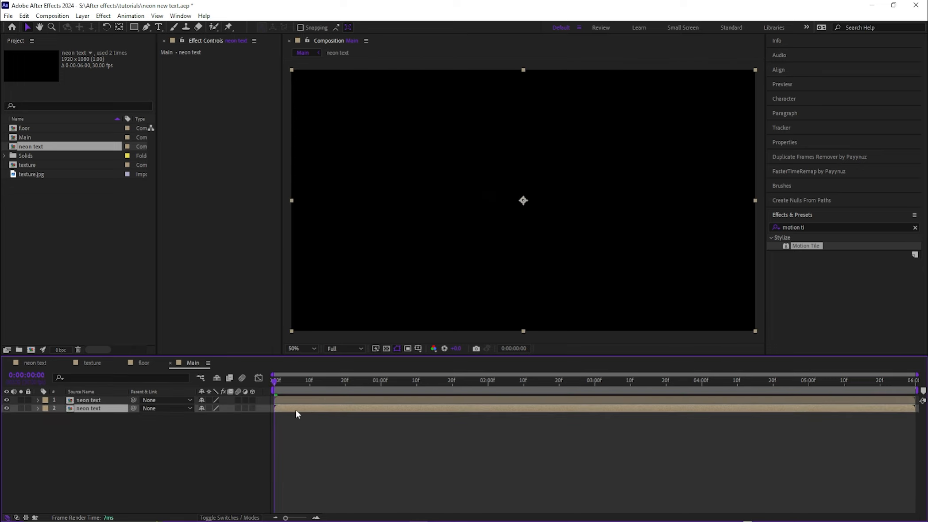
right_click(440, 408)
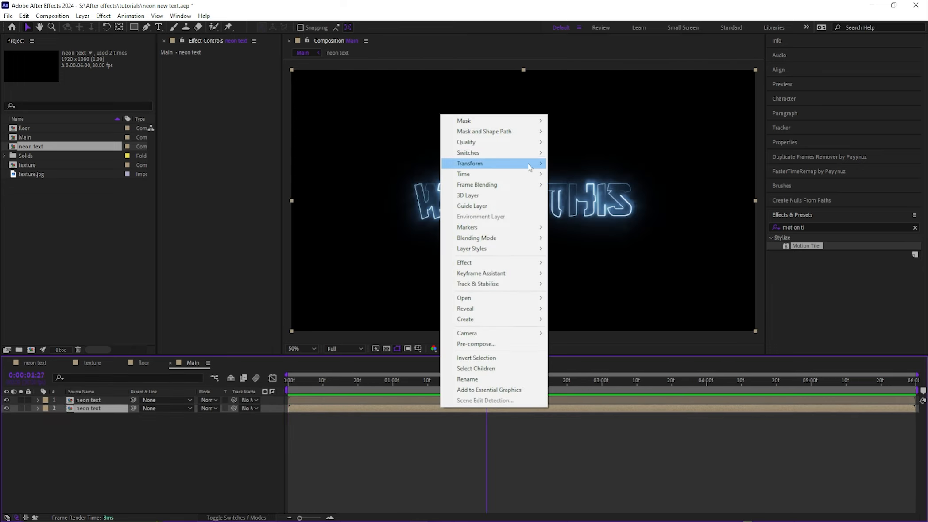
mouse_move(529, 165)
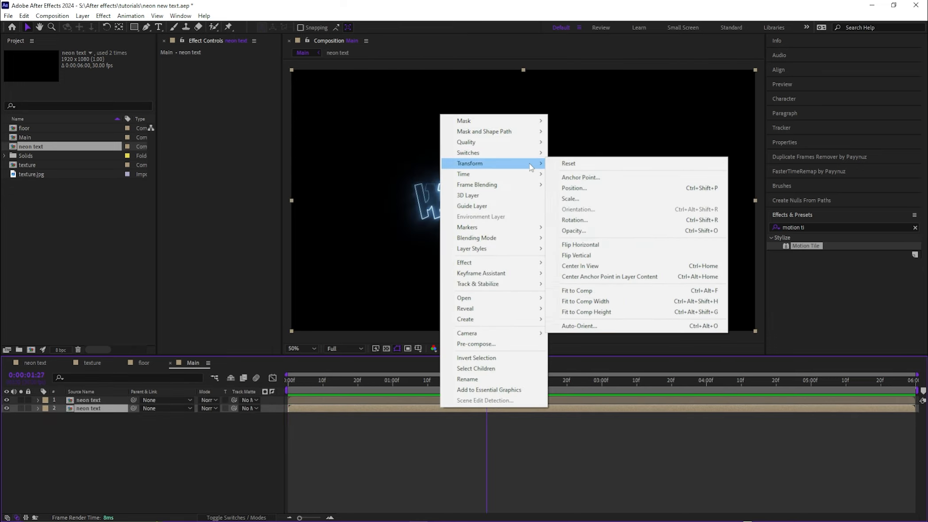
click(576, 256)
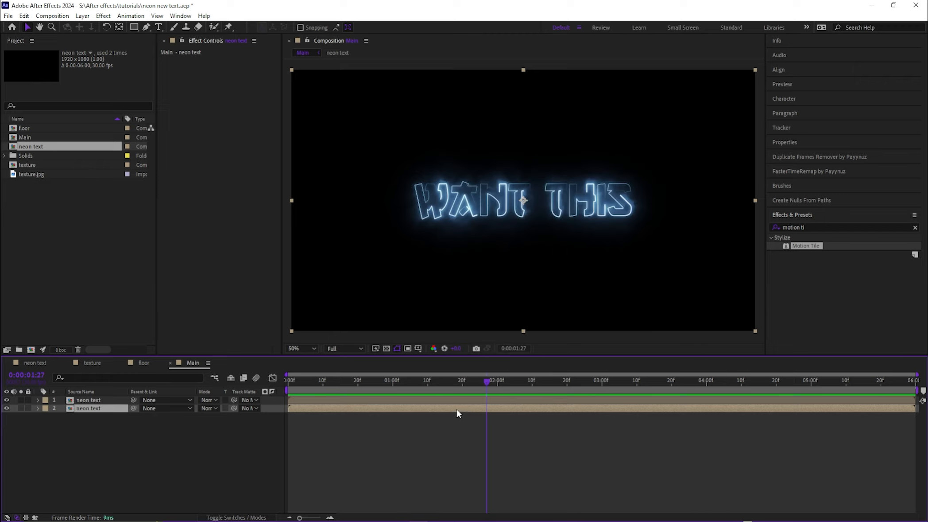
Step: Set the blending mode of the upper neon text layer in Main to Add
click(505, 381)
click(487, 380)
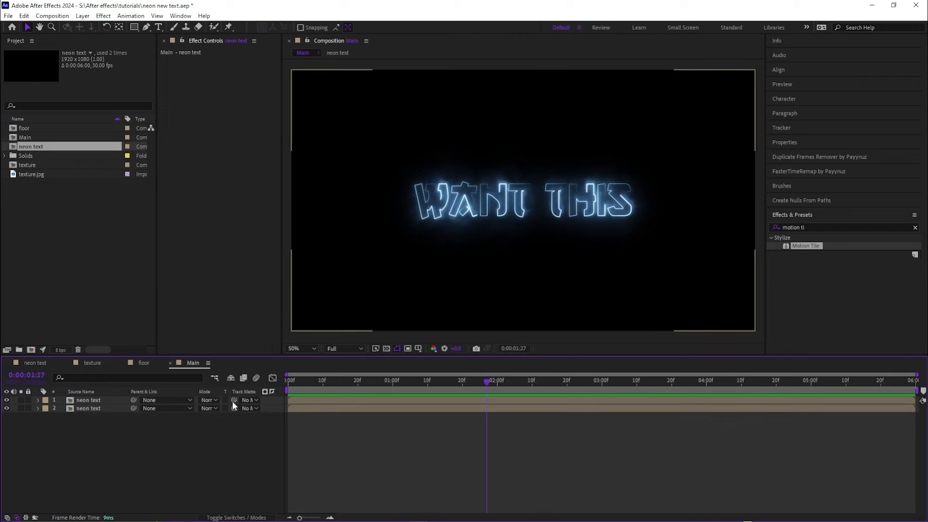
click(116, 398)
click(251, 399)
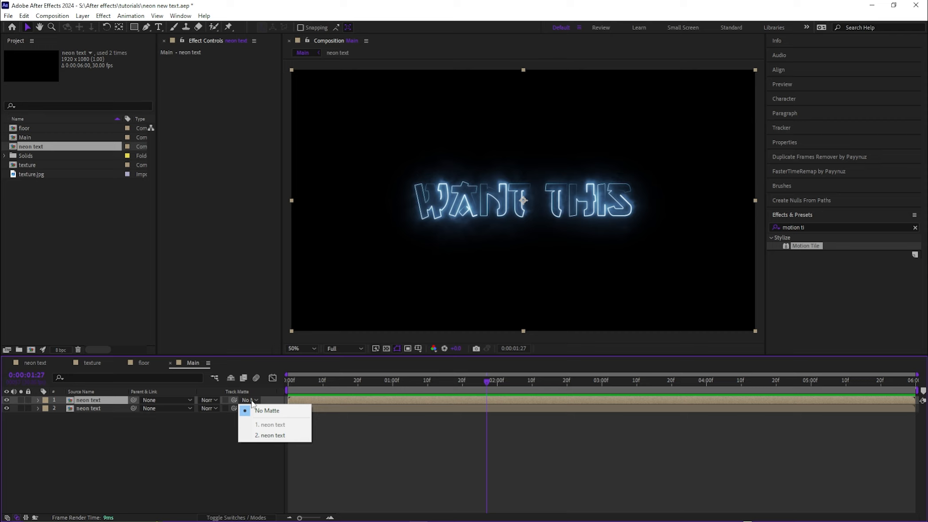
click(215, 399)
click(248, 200)
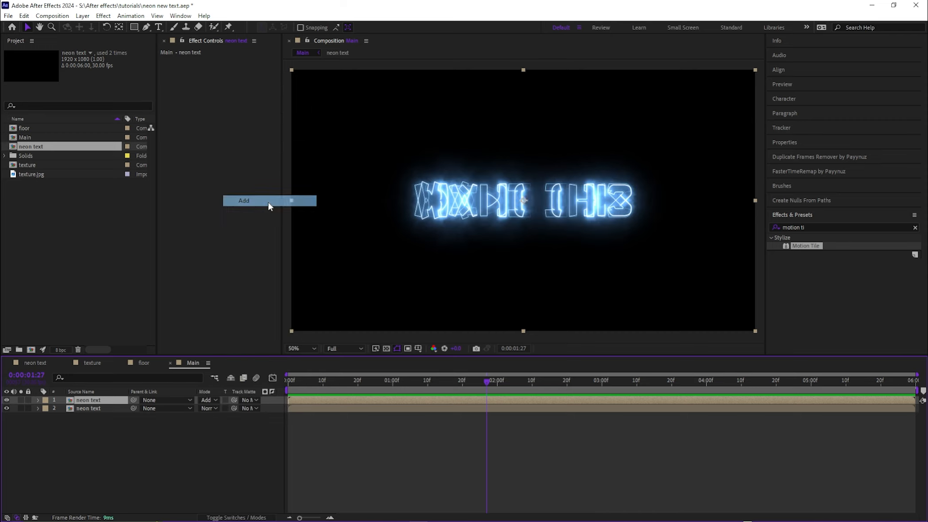
Step: Make both neon text layers 3D and move the flipped copy straight down to sit below the upright text as its reflection
click(236, 515)
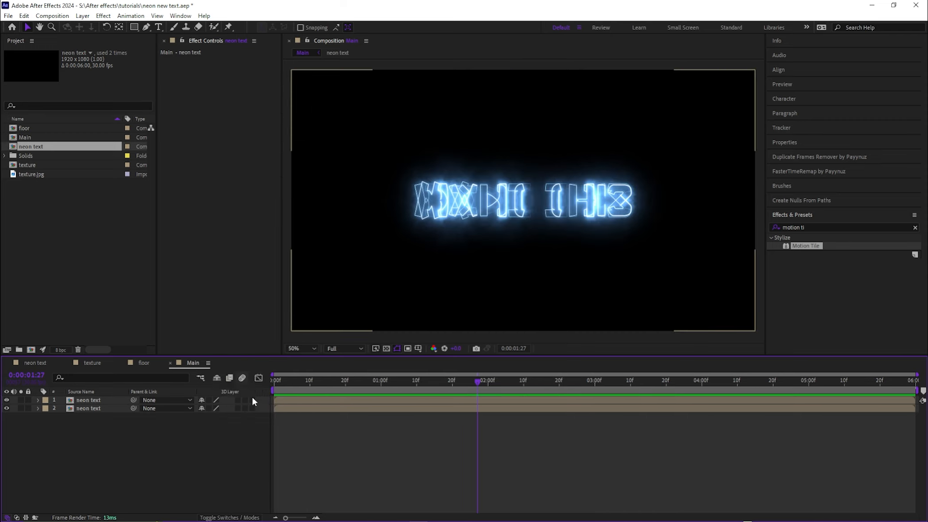
drag(252, 399, 252, 408)
click(439, 408)
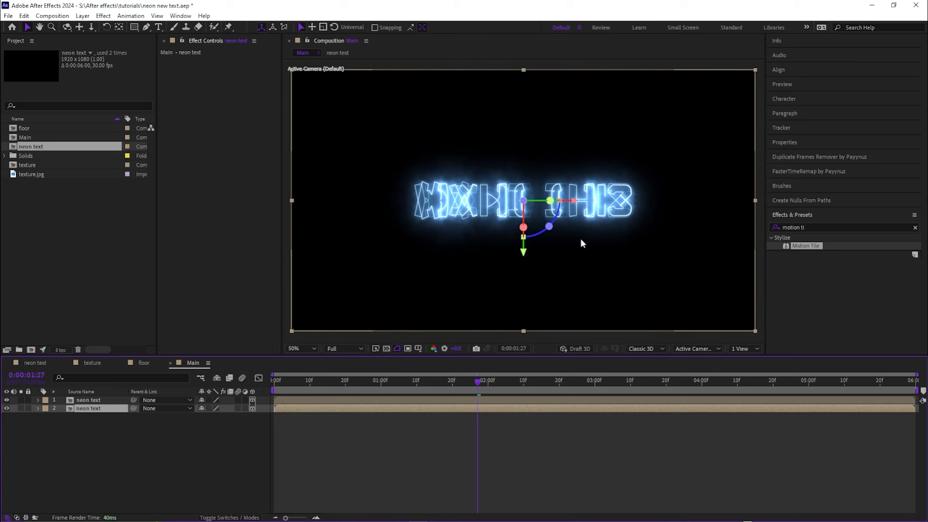
drag(524, 250, 524, 321)
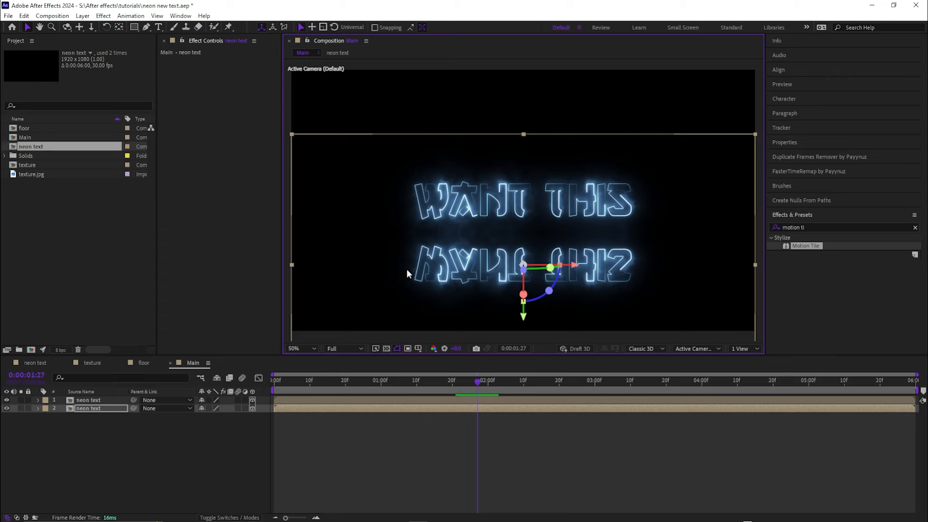
drag(524, 317, 524, 321)
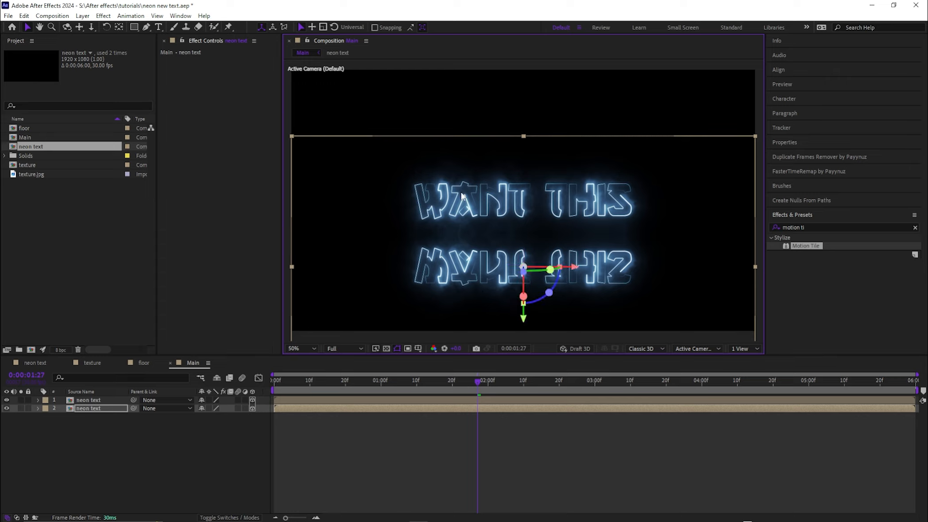
click(393, 442)
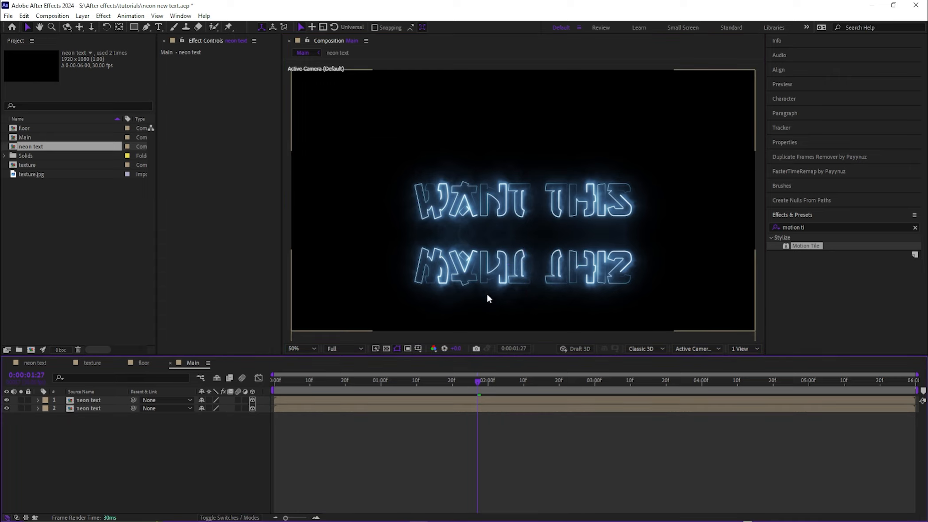
Step: Add the floor composition between the two neon text layers, check it over time, and hide it
click(26, 129)
drag(41, 129, 87, 404)
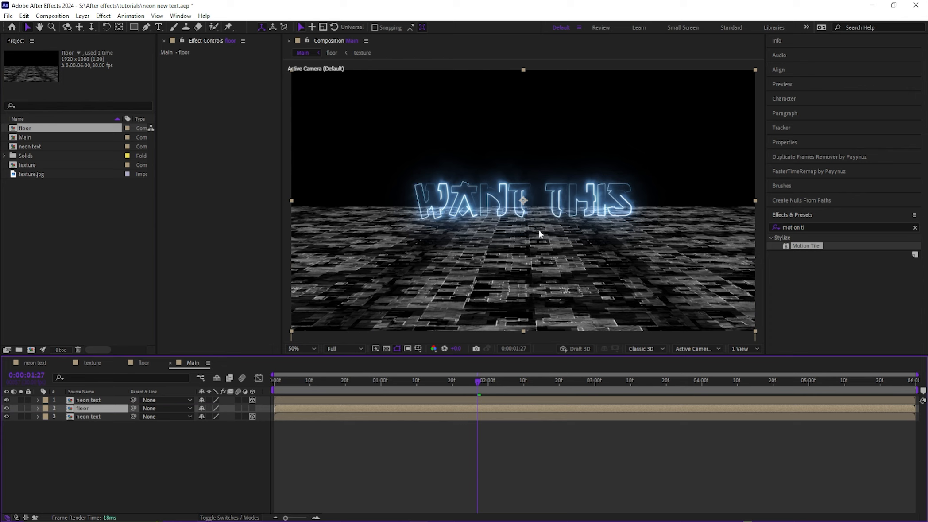
drag(469, 385, 399, 386)
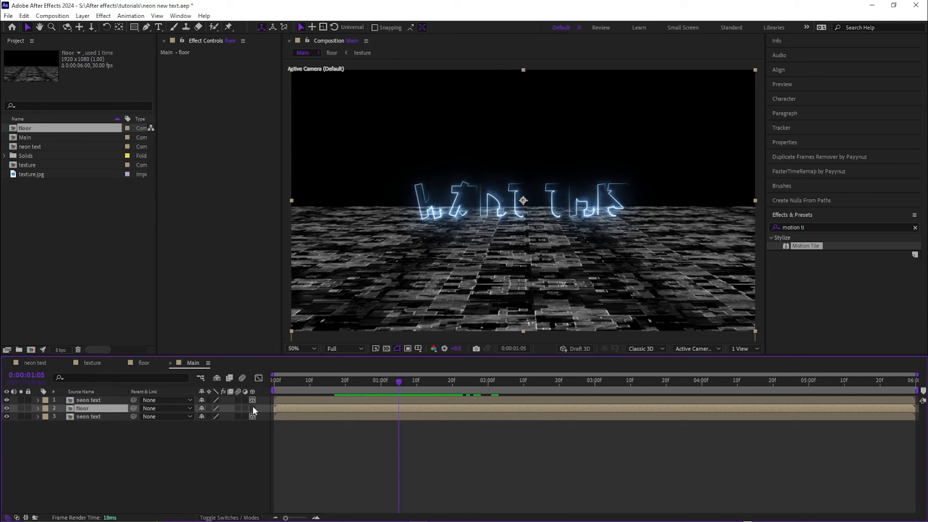
click(6, 408)
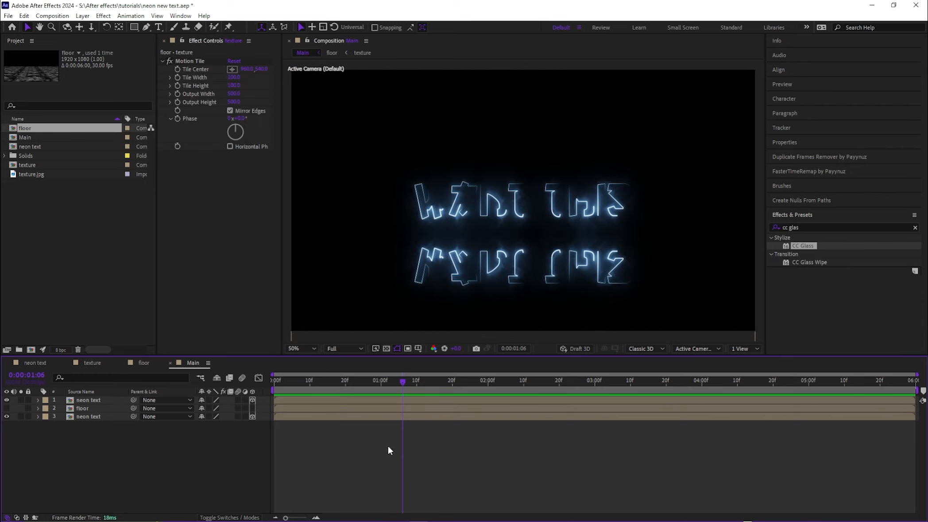
Step: Create an adjustment layer and place it between the top neon text layer and the floor layer
right_click(344, 444)
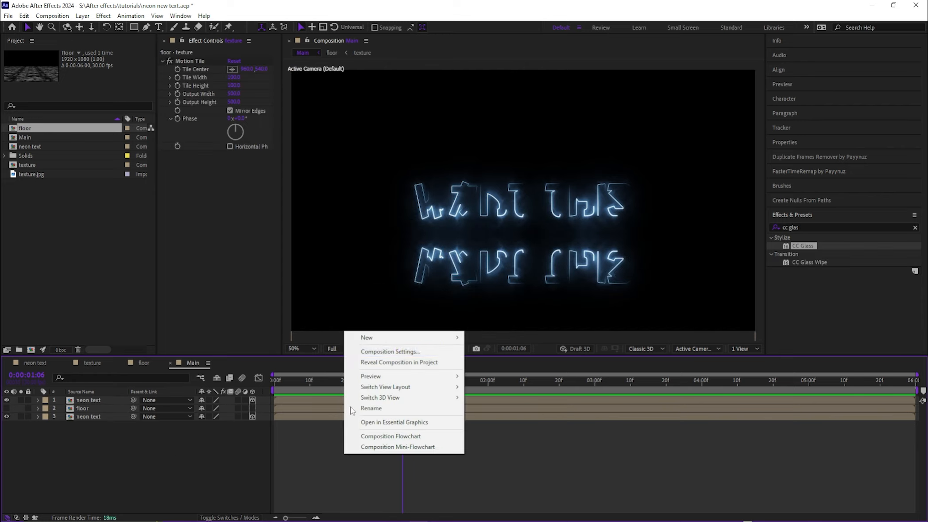
mouse_move(373, 335)
click(485, 416)
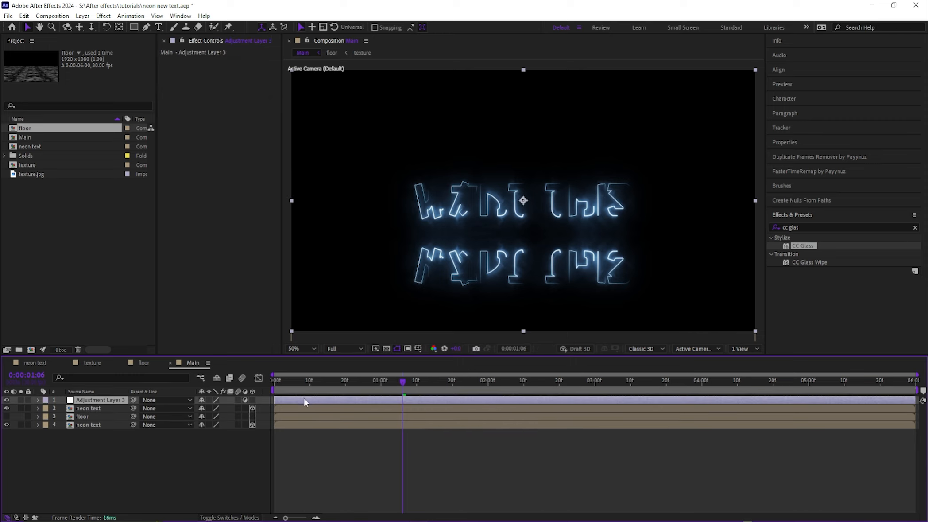
drag(111, 401, 106, 414)
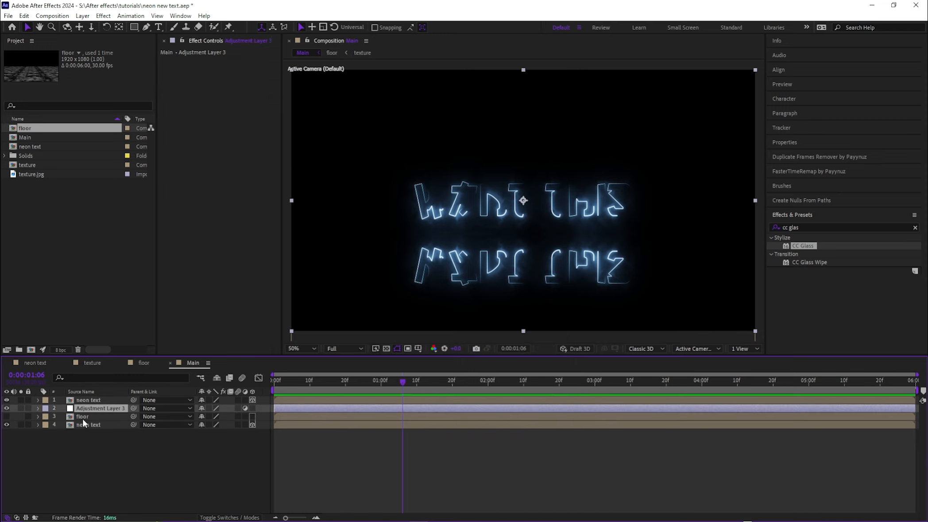
Step: Find the Compound Blur effect and apply it to the adjustment layer
click(817, 228)
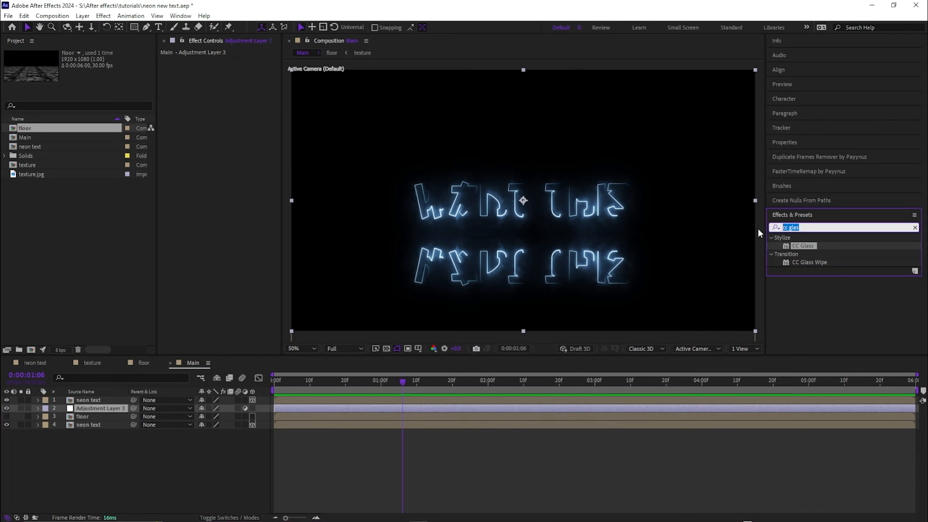
text(compu)
text(ou)
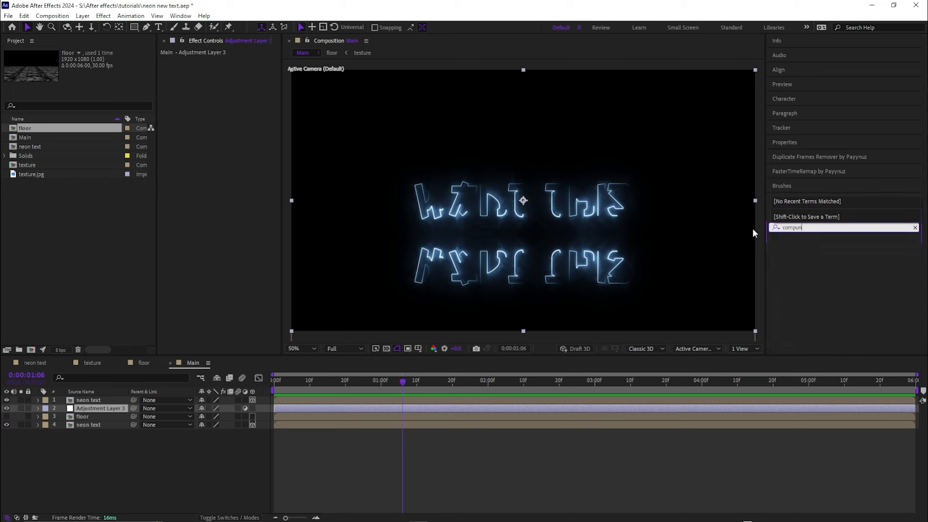
key(BackSpace)
key(BackSpace)
key(BackSpace)
text(ound)
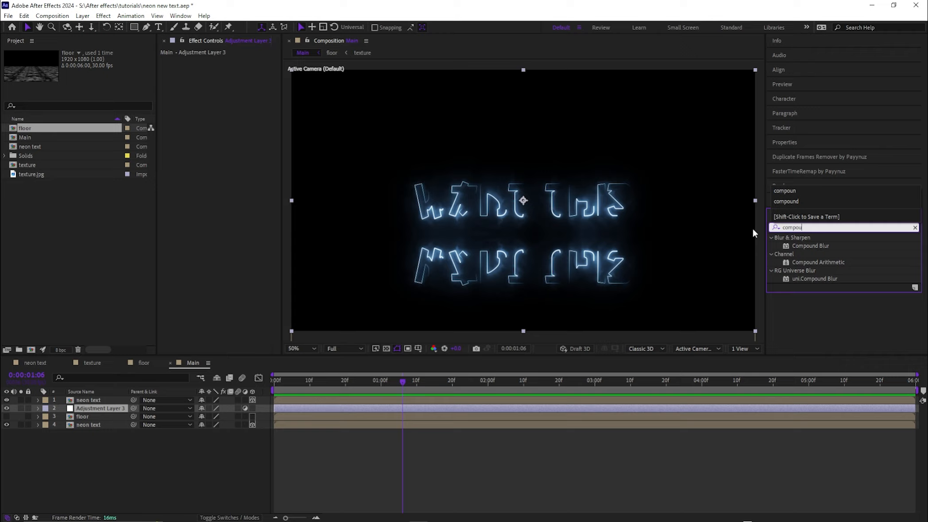
double_click(807, 246)
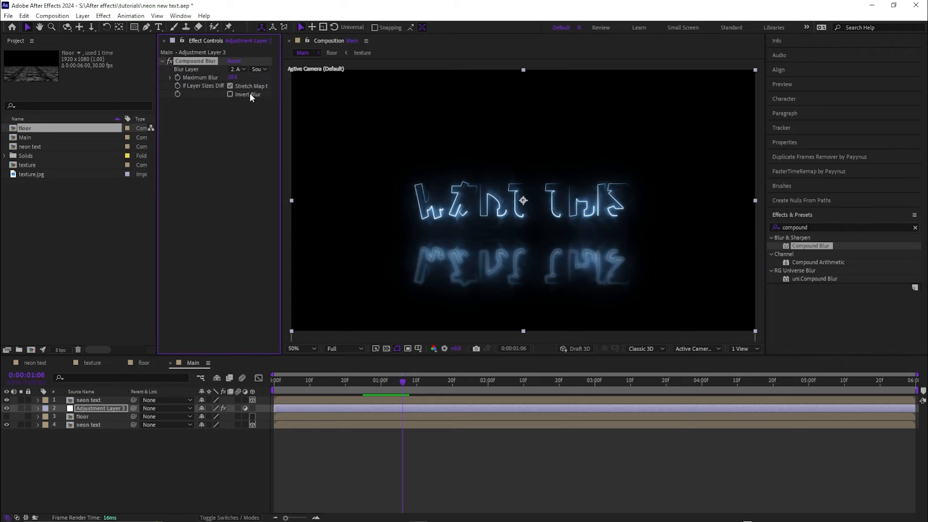
Step: Use the floor layer as Compound Blur's blur layer and set its Maximum Blur to 180
click(239, 69)
click(252, 113)
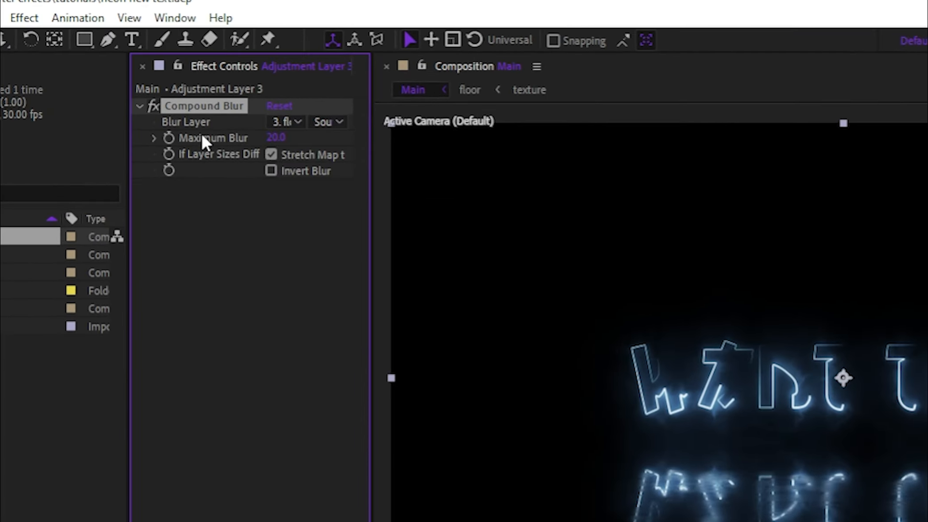
click(276, 138)
text(180)
key(Return)
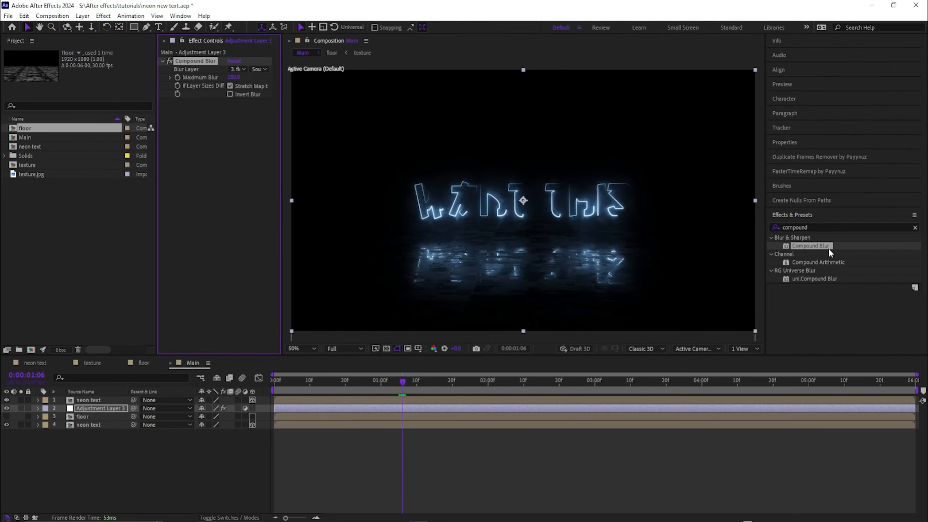
Step: Apply CC Glass to the adjustment layer and choose the floor layer as its bump map
click(819, 227)
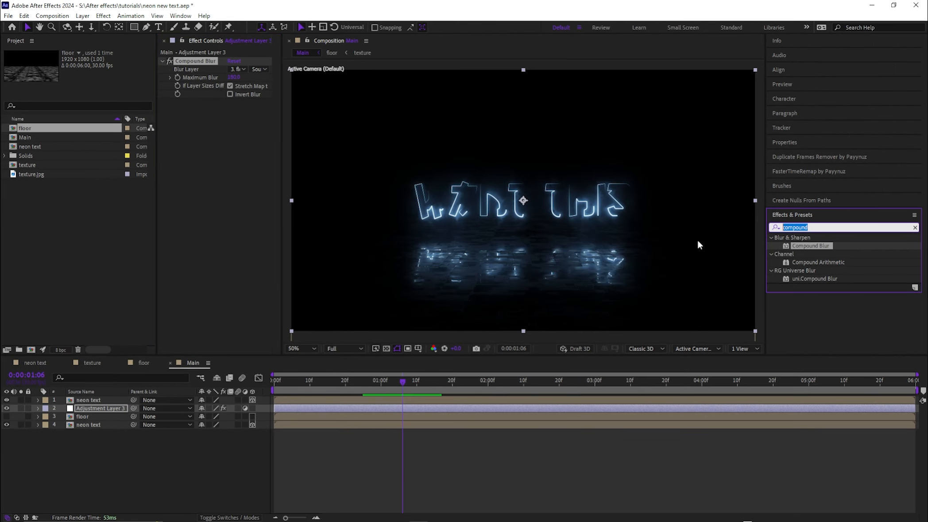
text(cc glass)
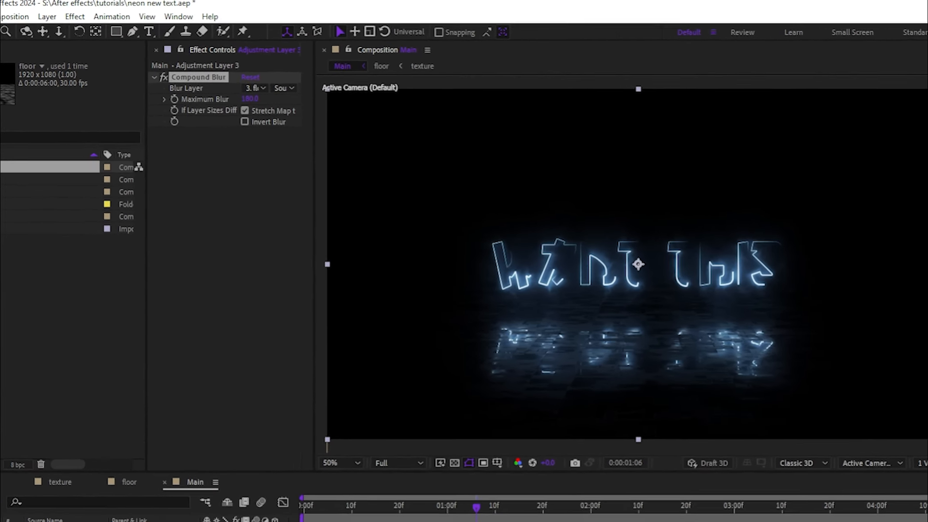
double_click(810, 246)
click(156, 186)
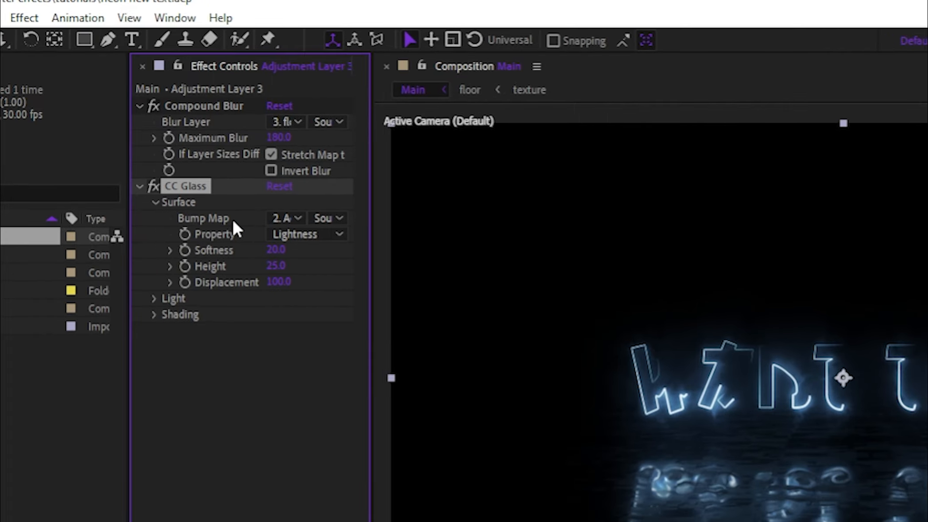
click(274, 201)
click(326, 306)
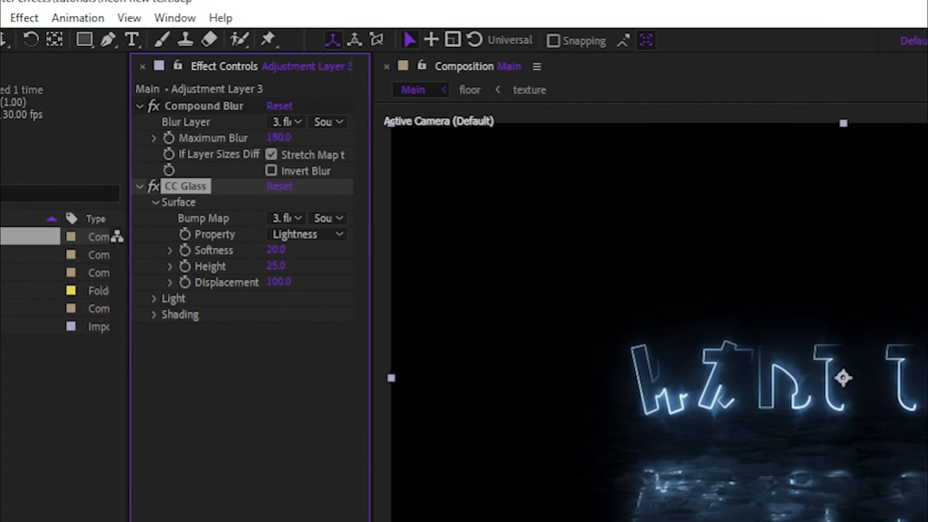
Step: Set CC Glass Softness to 0, Height to 4 and Displacement to 5, and check the reflection at another frame
drag(278, 252, 172, 288)
click(276, 267)
text(4)
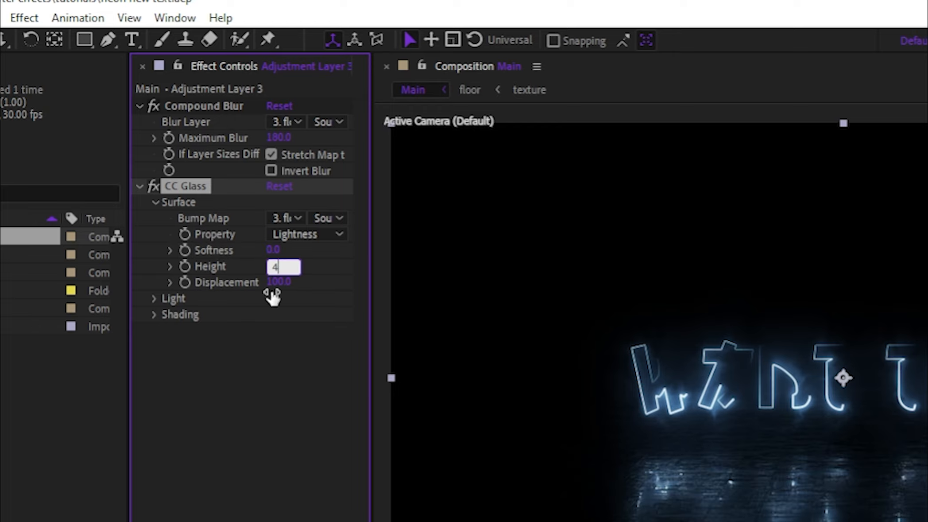
key(Return)
click(280, 282)
text(5)
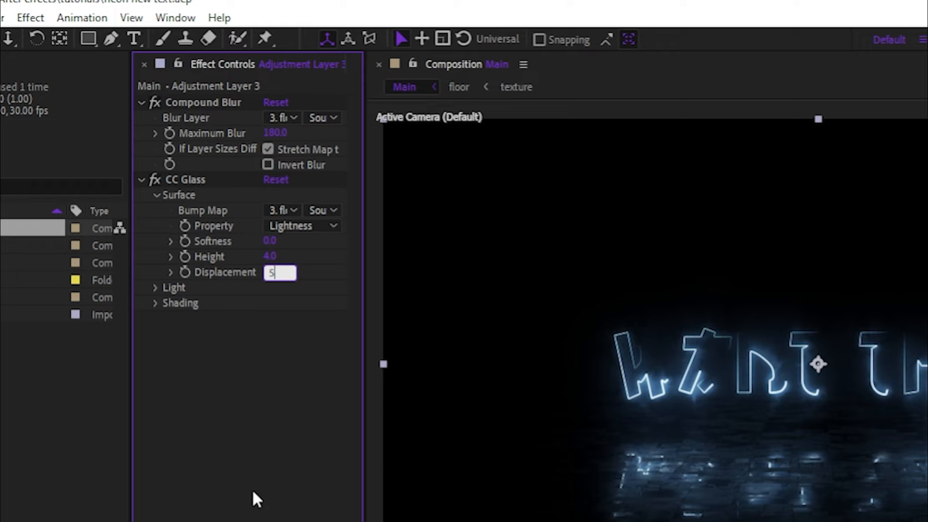
key(Return)
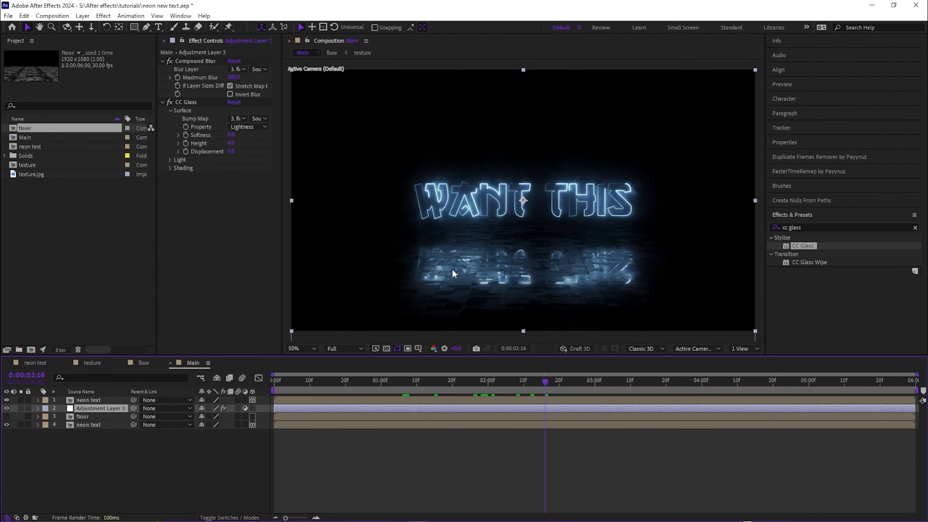
mouse_move(548, 383)
mouse_down()
mouse_move(453, 388)
mouse_move(548, 383)
mouse_up()
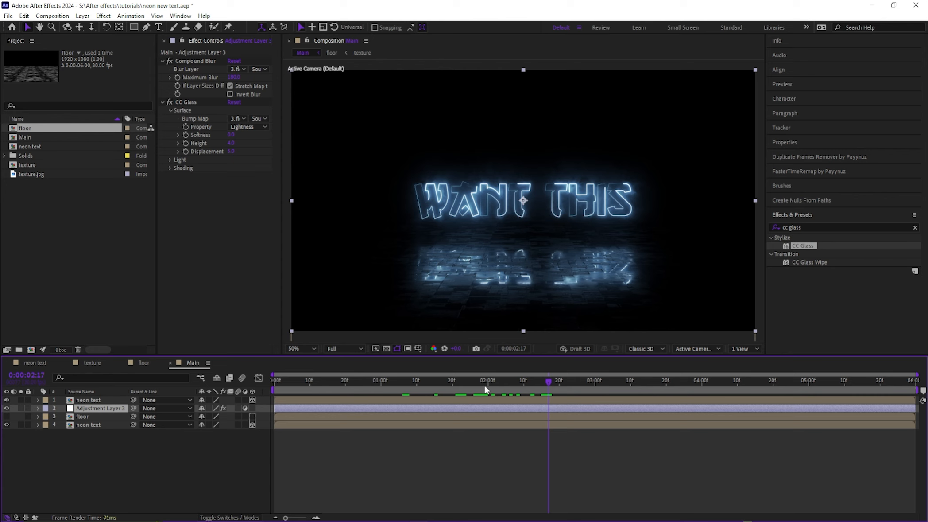
Step: Tilt the texture layer slightly about its X axis in the floor composition and check the reflection in Main
click(145, 362)
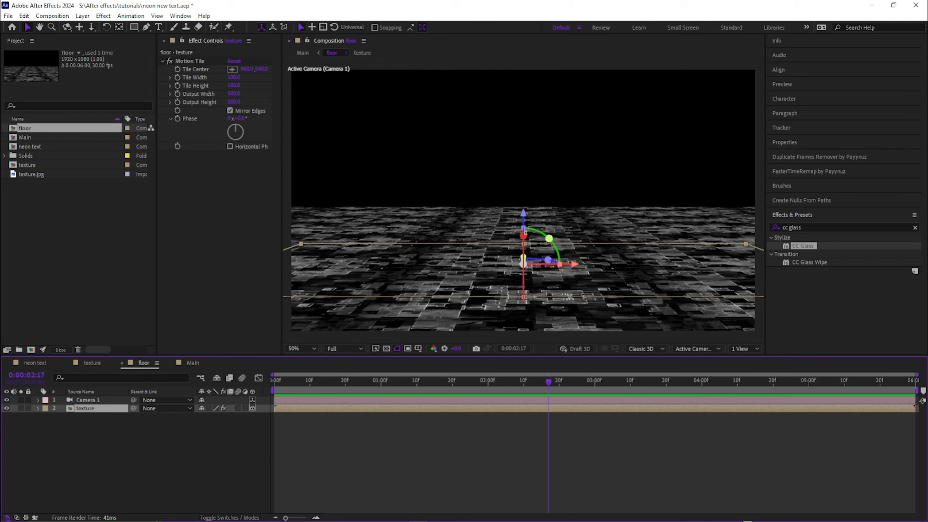
drag(524, 235, 498, 254)
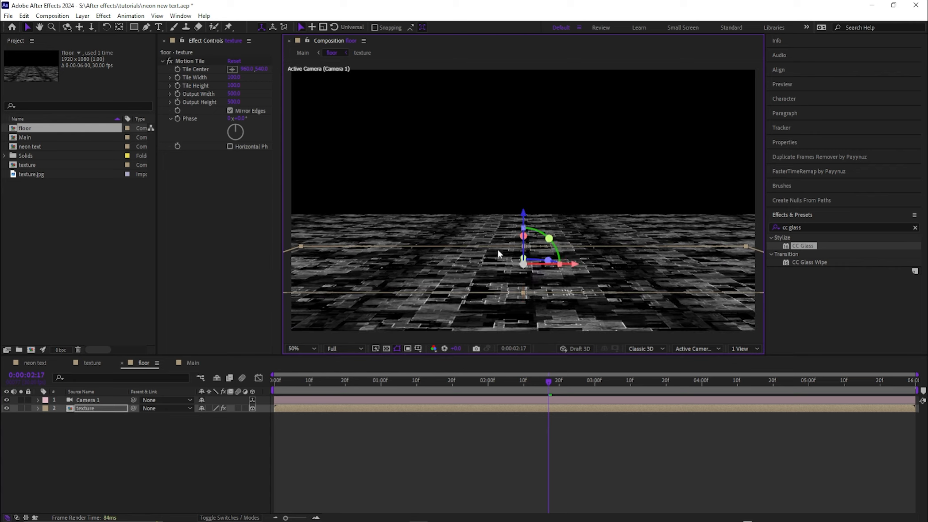
click(195, 362)
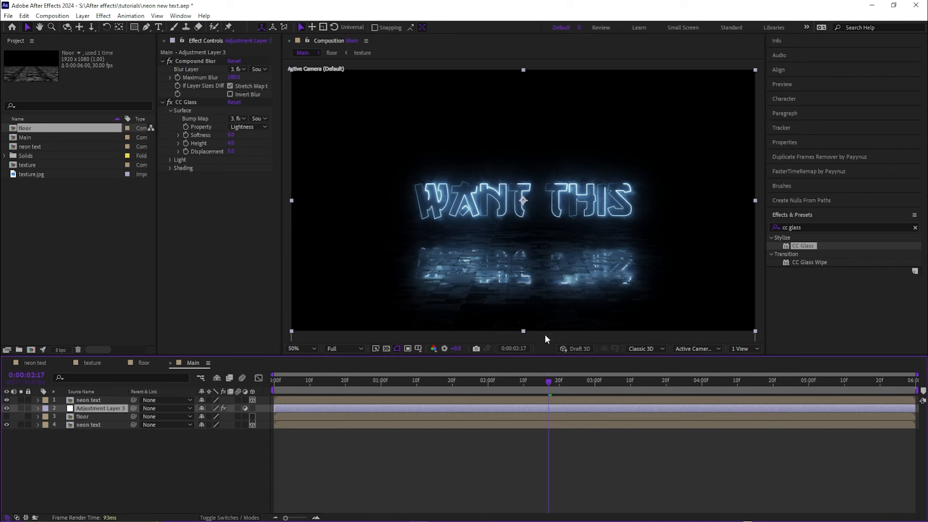
drag(547, 388, 378, 390)
click(335, 465)
Step: Return to Main's first frame and create a two-node camera with the 50mm preset, named Camera 1
drag(380, 384, 213, 382)
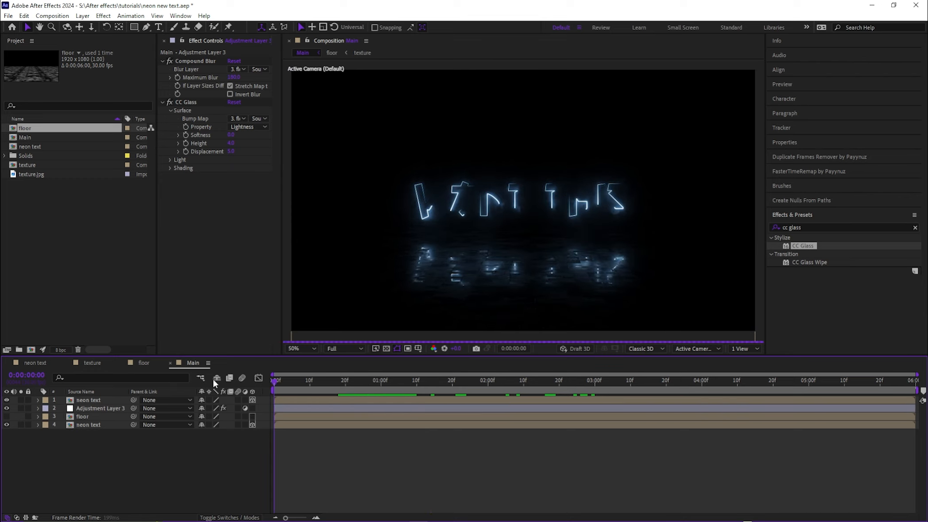
right_click(331, 467)
mouse_move(384, 357)
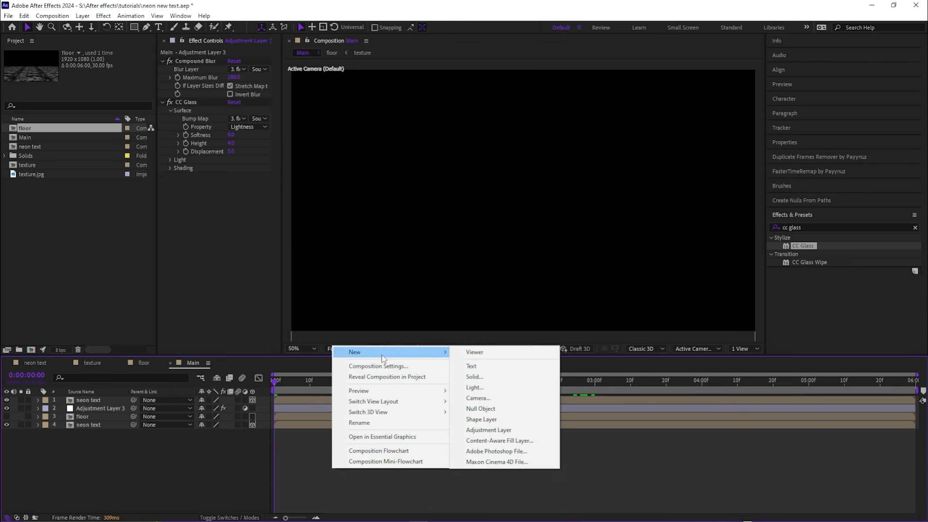
click(479, 397)
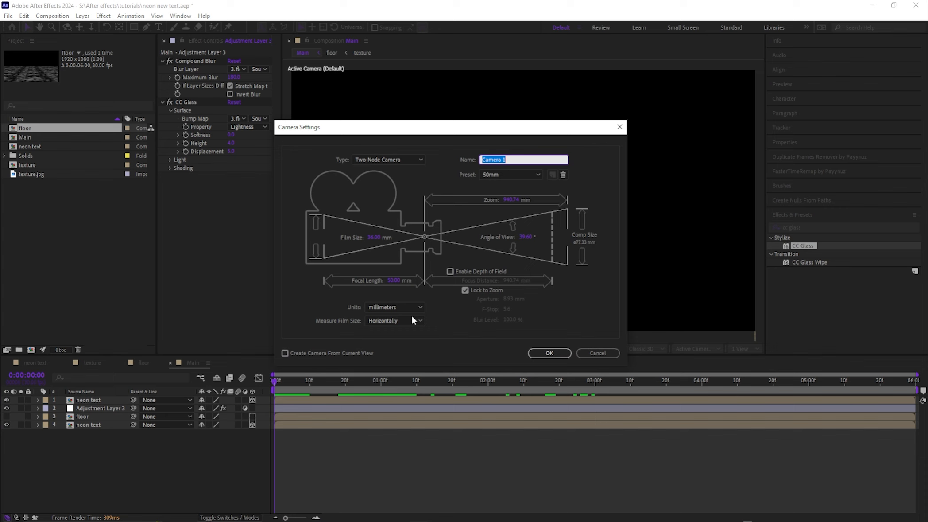
click(548, 353)
Step: Copy both Position keyframes of the floor composition's camera onto Main's Camera 1 at the first frame, reveal them, and preview the move
click(144, 362)
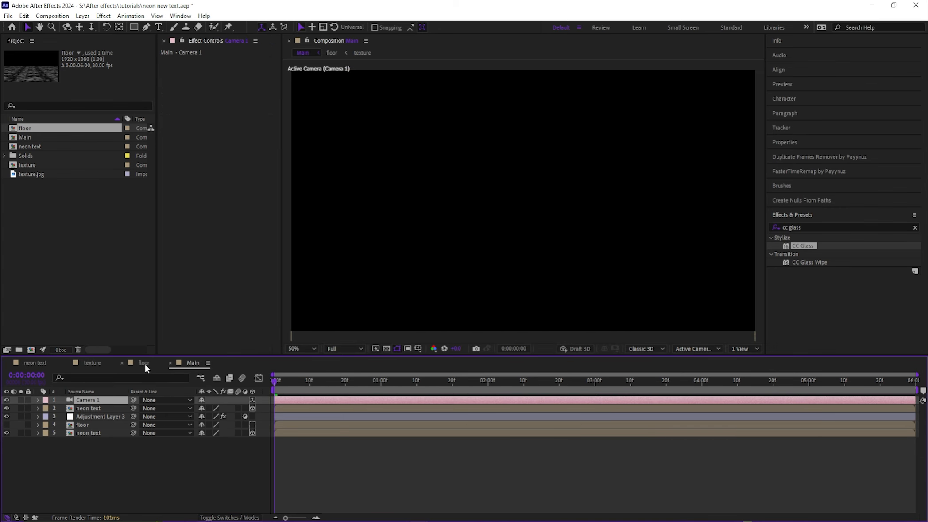
click(293, 398)
key(alt+shift+p)
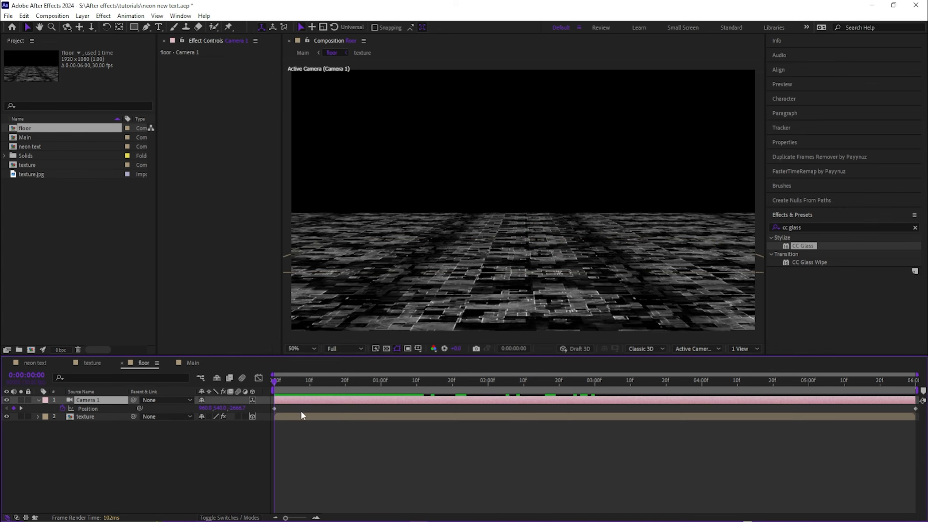
click(275, 408)
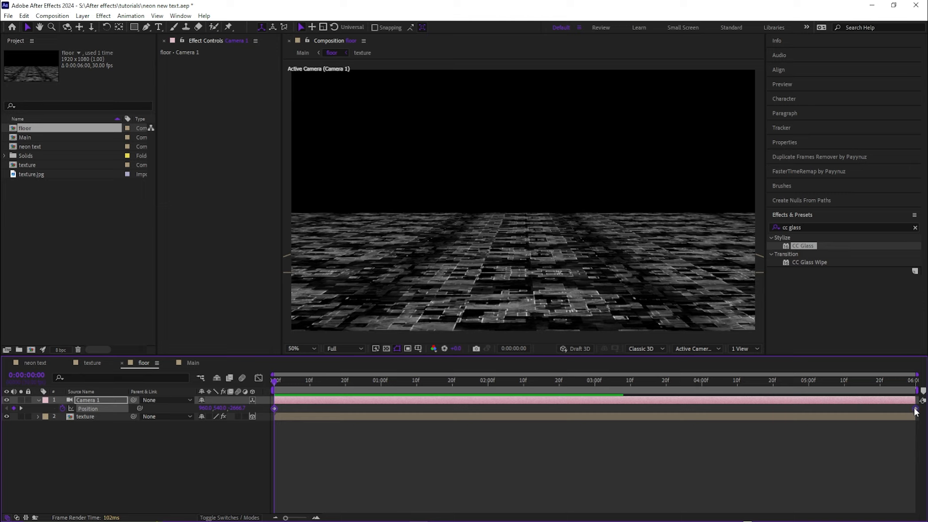
click(192, 362)
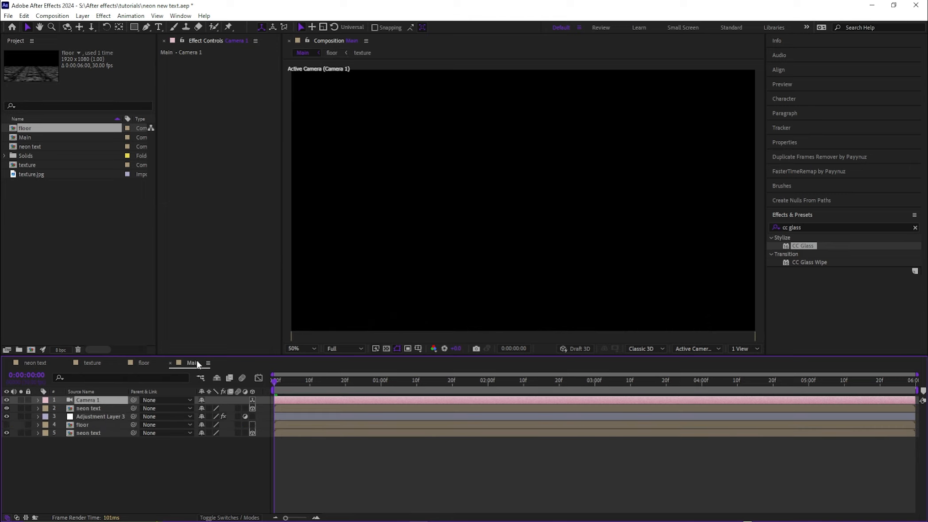
key(Return)
key(Return)
key(u)
key(space)
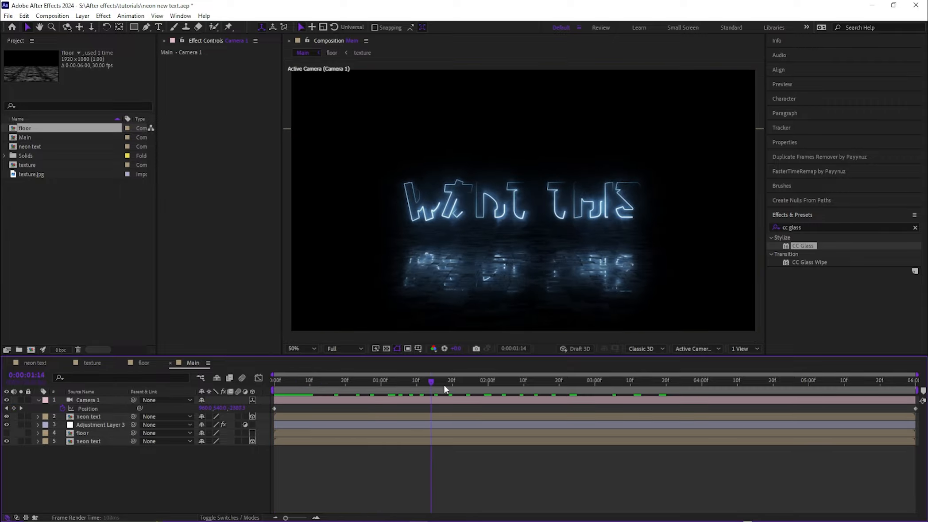